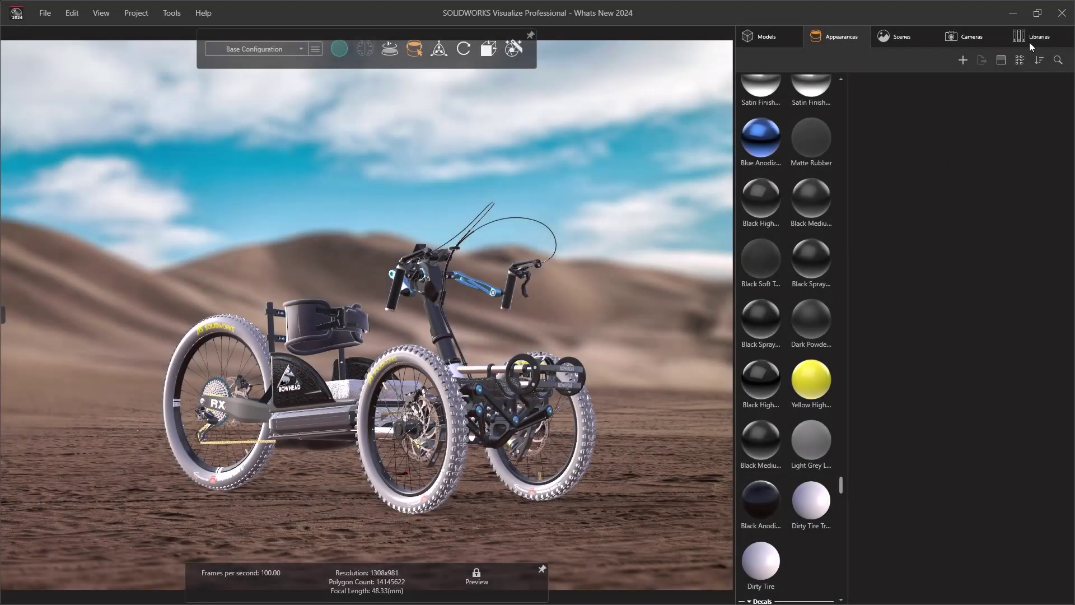
# - Drag Matte Rubber from Local > Appearances > Rubber > Matte onto the front tire and open it for editing
pyautogui.click(1030, 42)
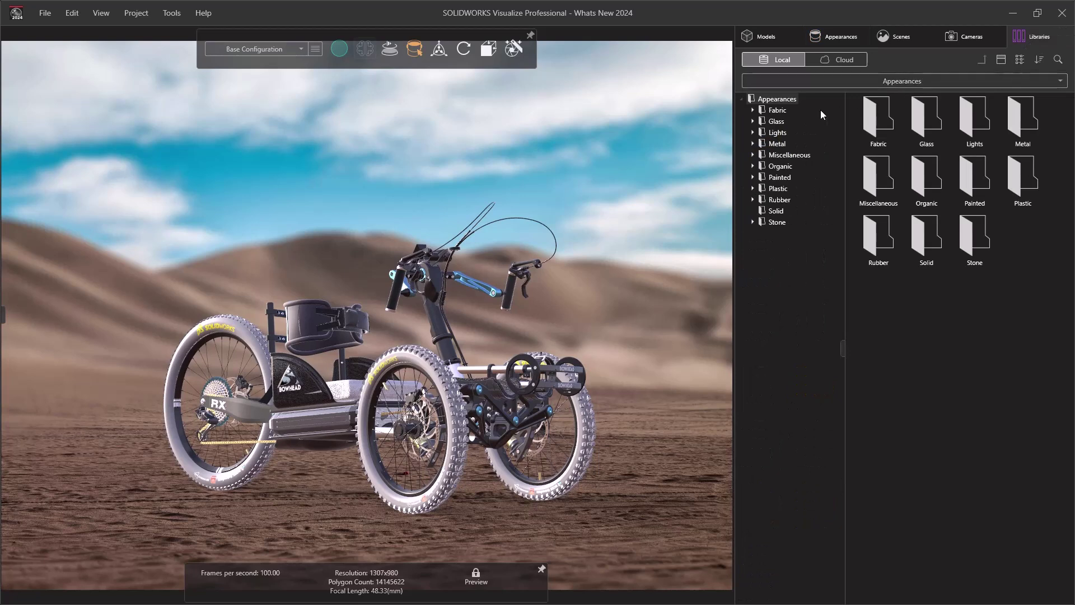
pyautogui.click(788, 199)
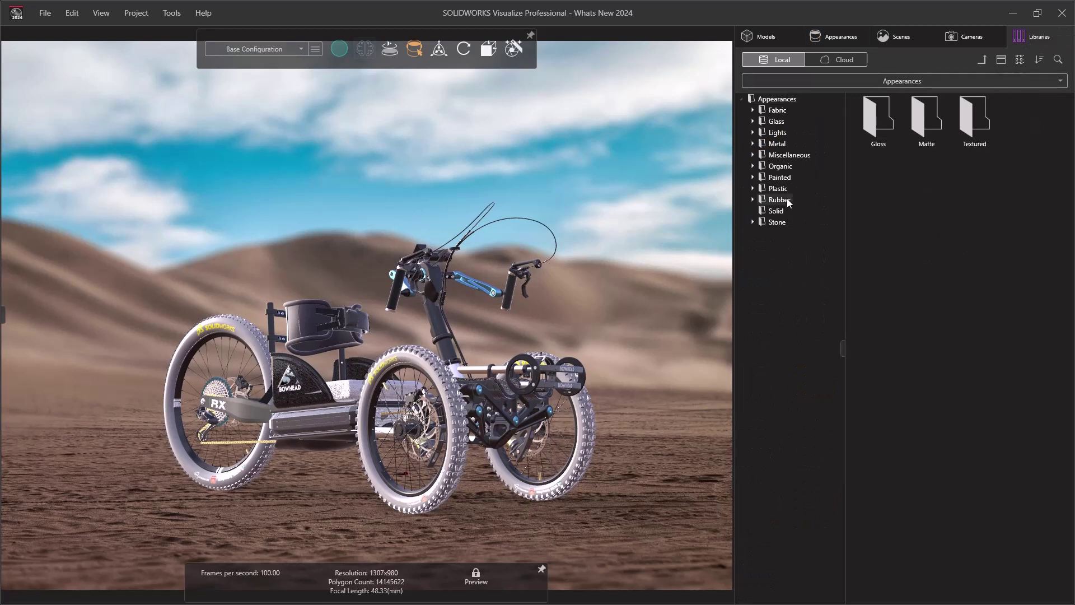
pyautogui.doubleClick(928, 121)
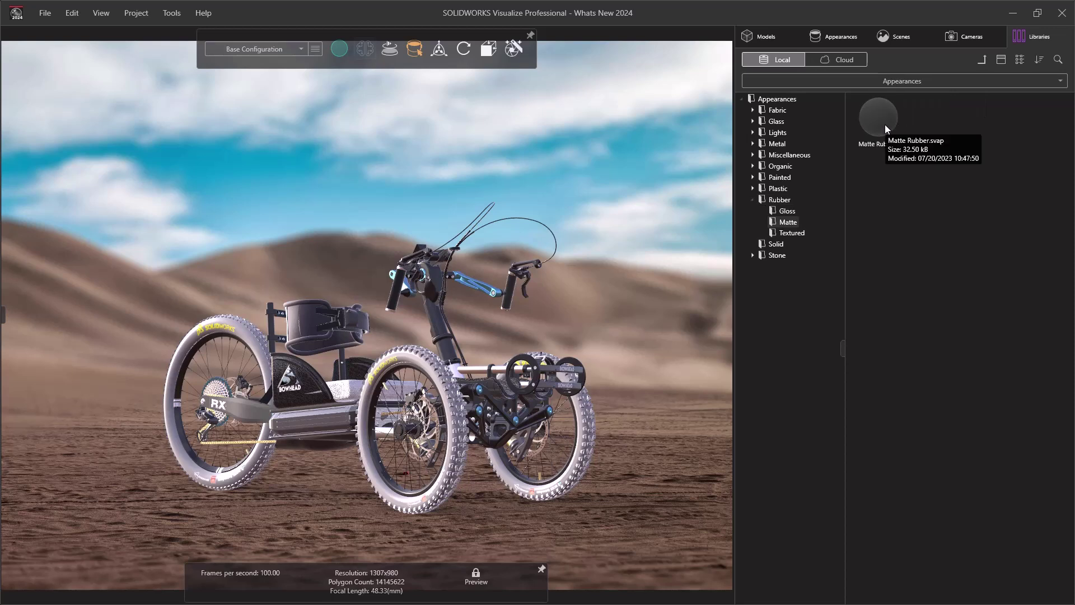
pyautogui.moveTo(885, 124); pyautogui.dragTo(428, 371)
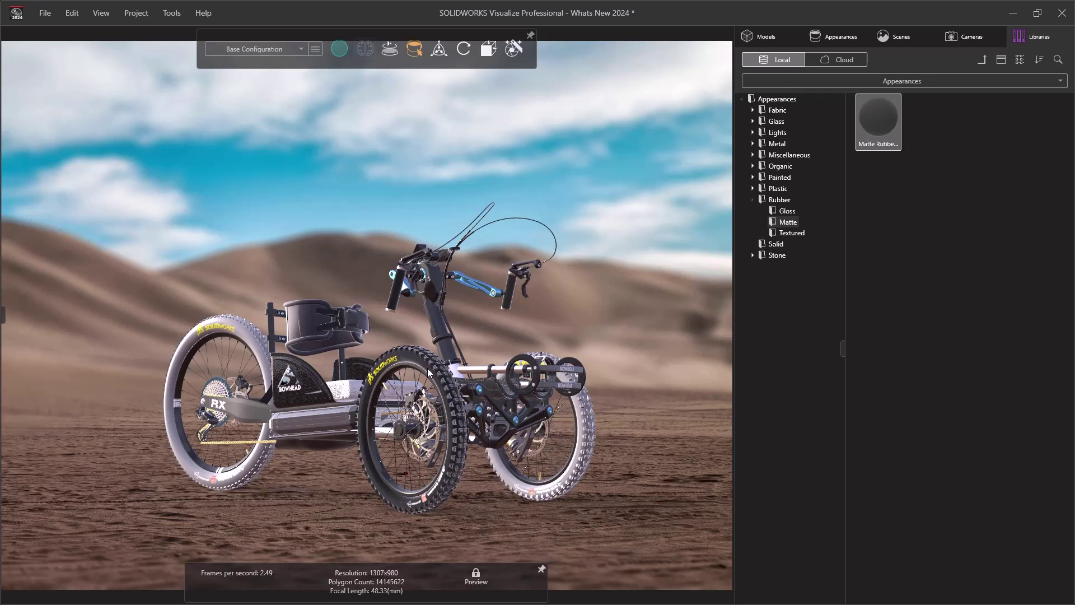
pyautogui.doubleClick(429, 371)
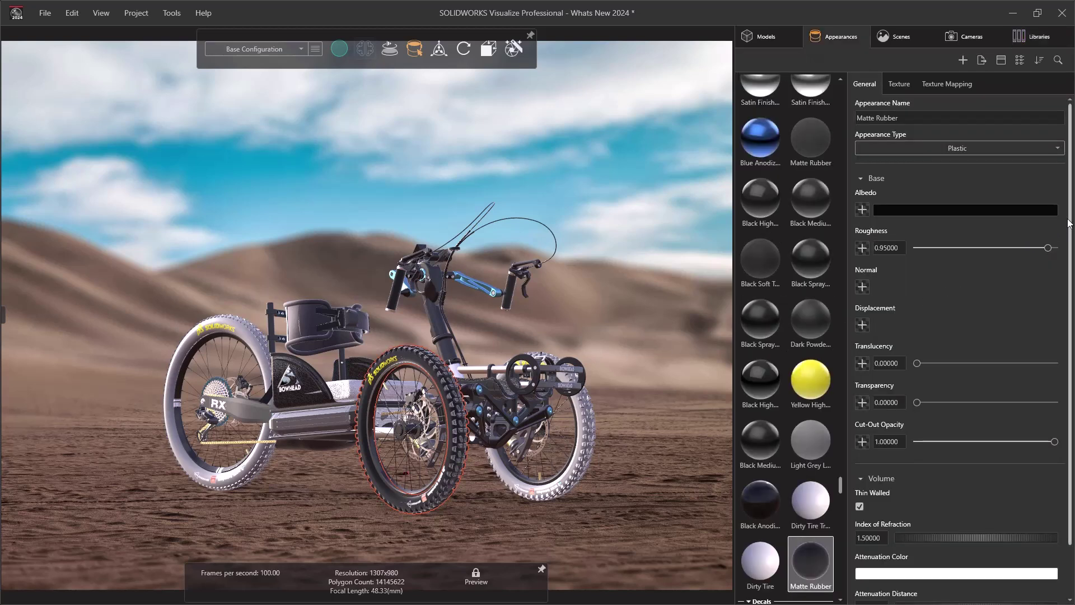
# - Switch the Matte Rubber appearance type to Enterprise PBR Shading Model and review its new properties
pyautogui.moveTo(1070, 223)
pyautogui.mouseDown()
pyautogui.moveTo(1071, 288)
pyautogui.moveTo(1070, 219)
pyautogui.mouseUp()
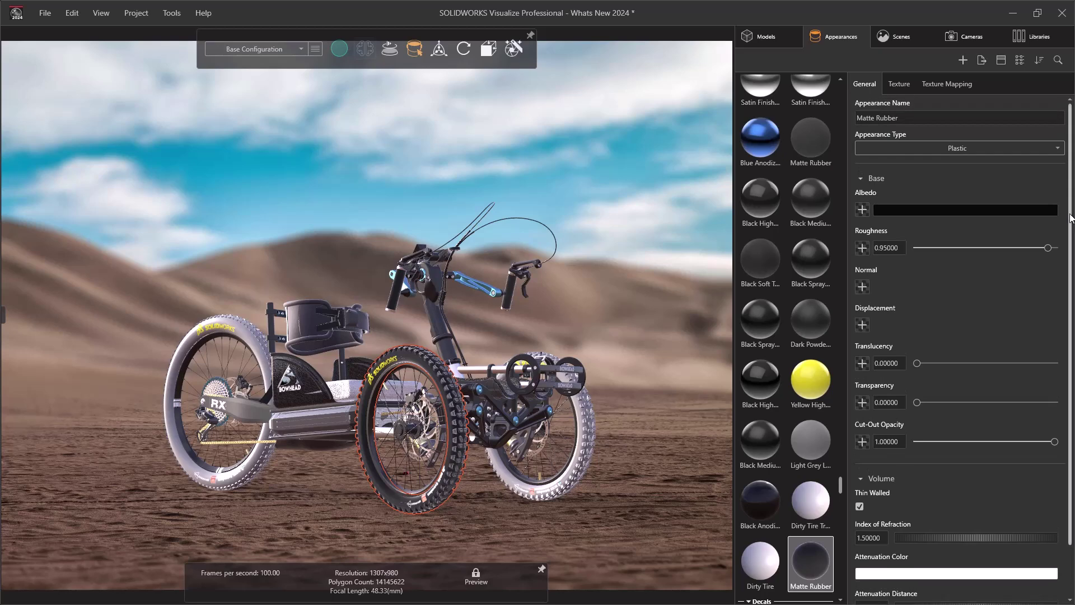
pyautogui.click(1056, 152)
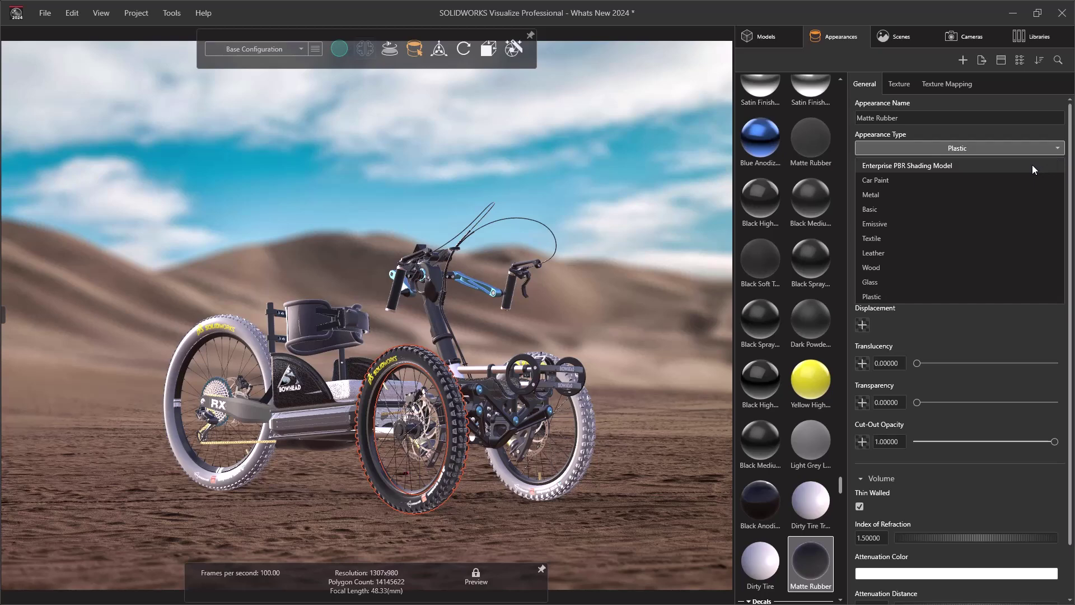
pyautogui.press('Escape')
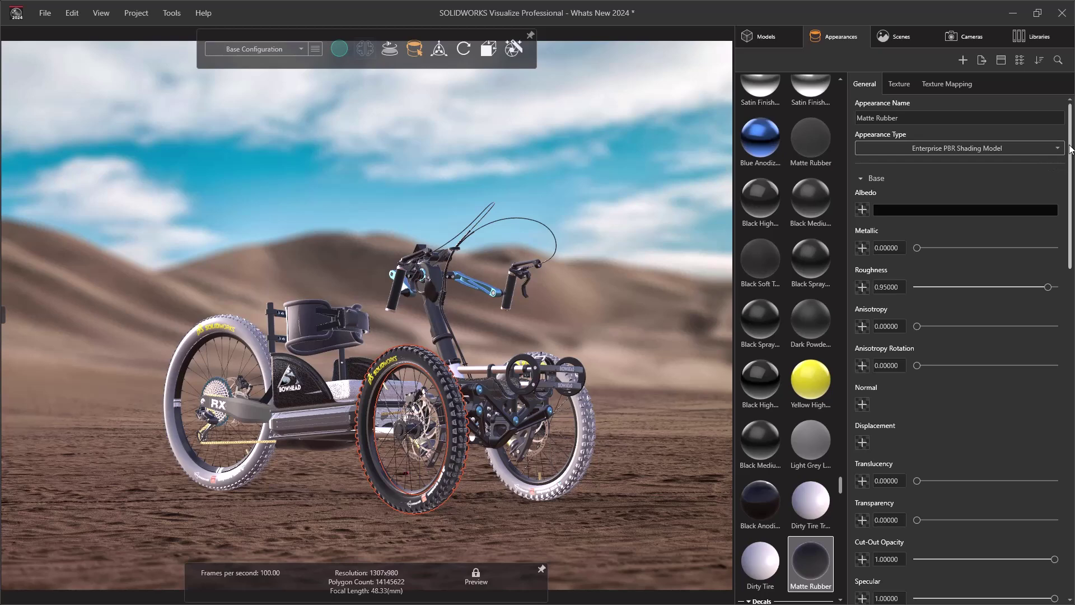
pyautogui.moveTo(1071, 150); pyautogui.dragTo(1069, 467)
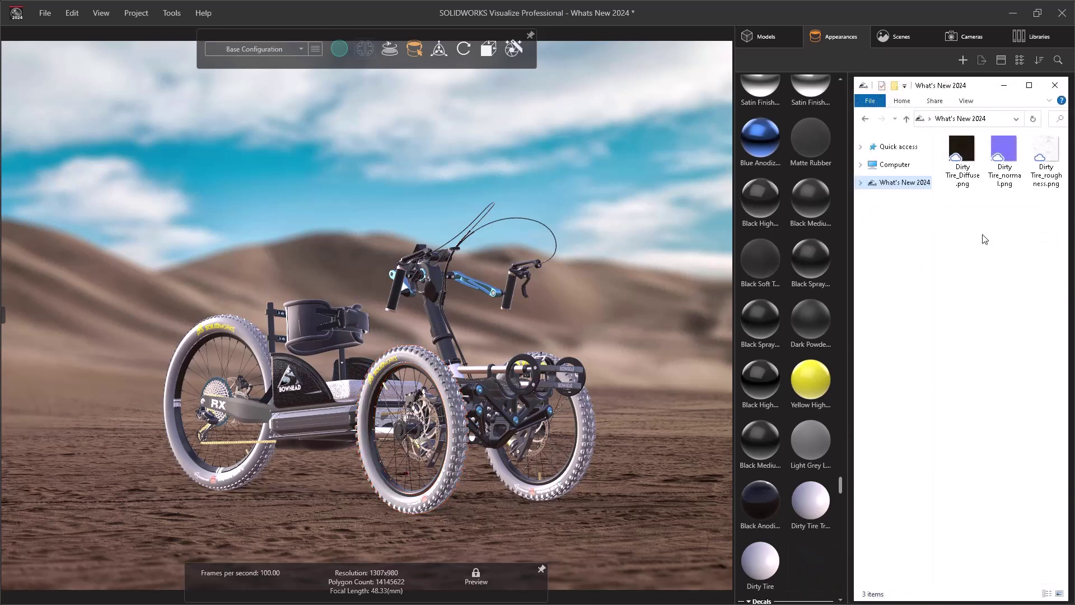
# - Load Dirty Tire_Diffuse.png as the tires' albedo, then drop all three Dirty Tire textures onto them
pyautogui.moveTo(964, 153); pyautogui.dragTo(439, 386)
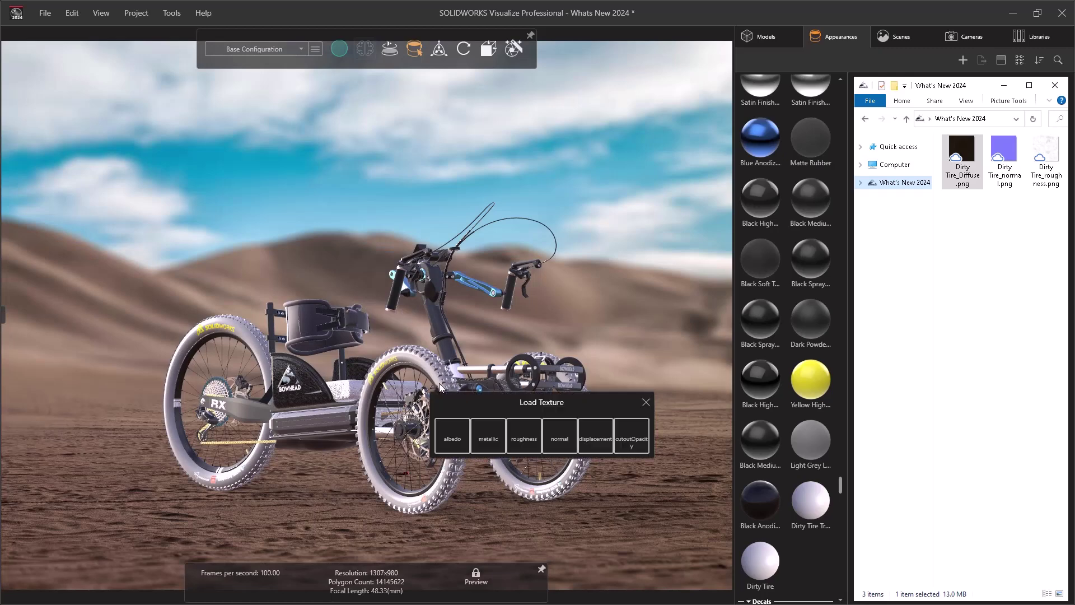
pyautogui.click(453, 431)
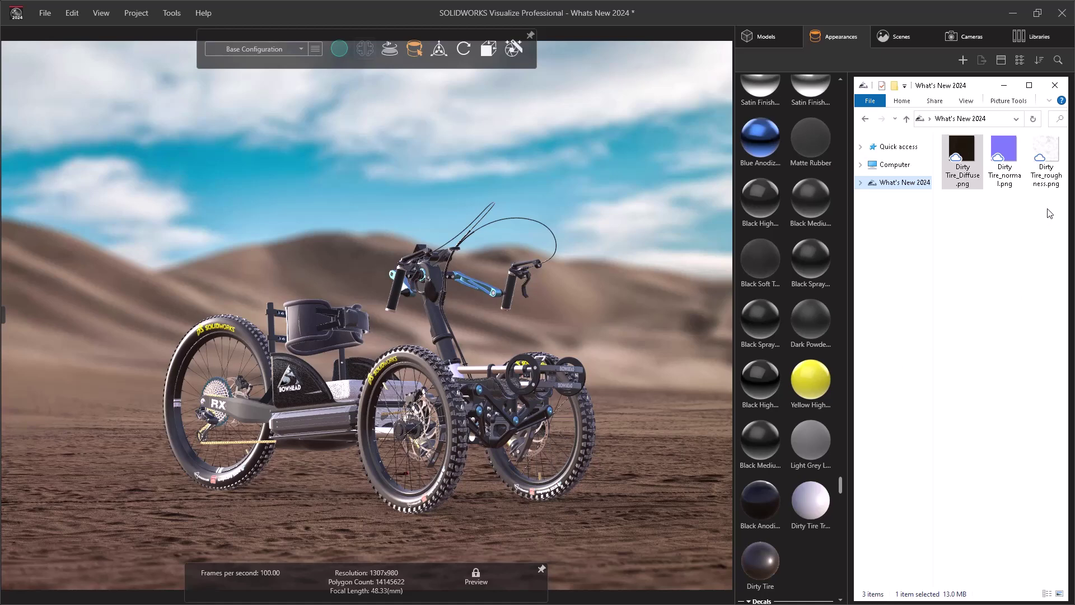
pyautogui.moveTo(1051, 216); pyautogui.dragTo(436, 373)
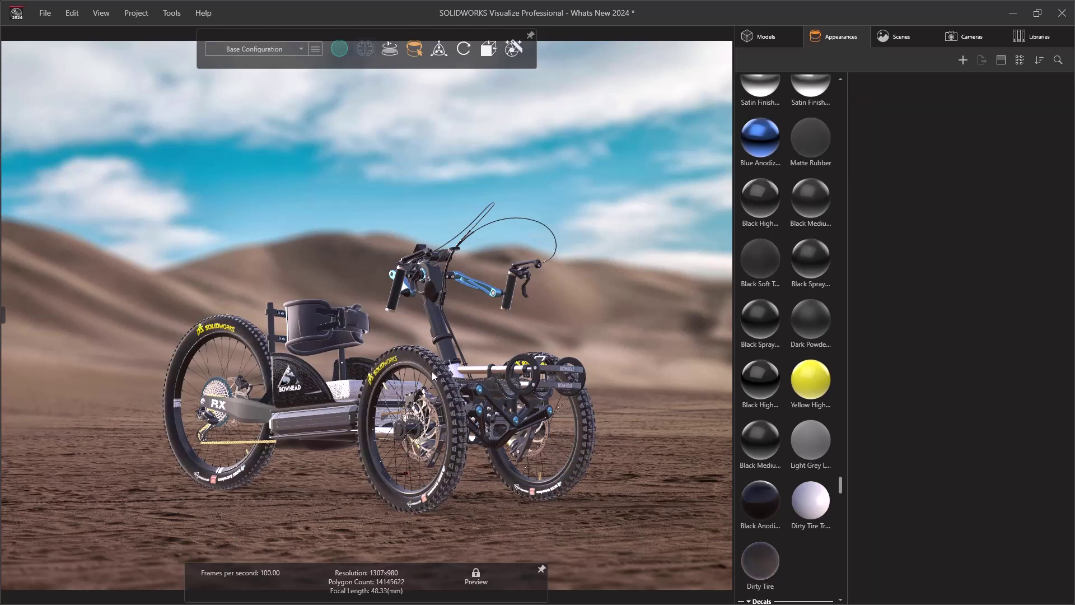
# - Check the Dirty Tire appearance's texture maps, then switch to editing the Dirty Tire Tread appearance
pyautogui.click(431, 372)
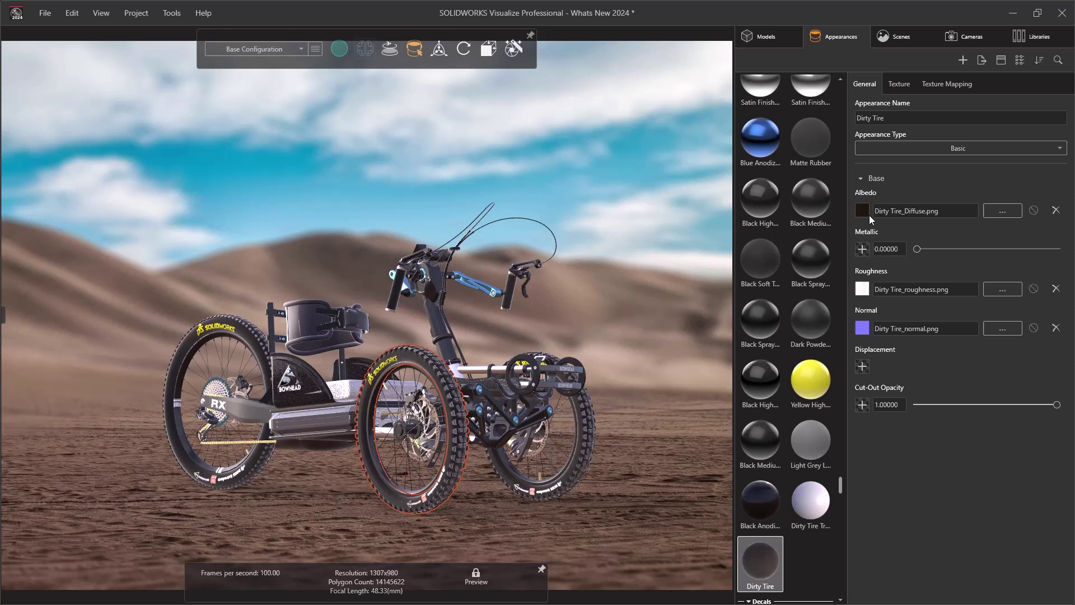
pyautogui.click(899, 96)
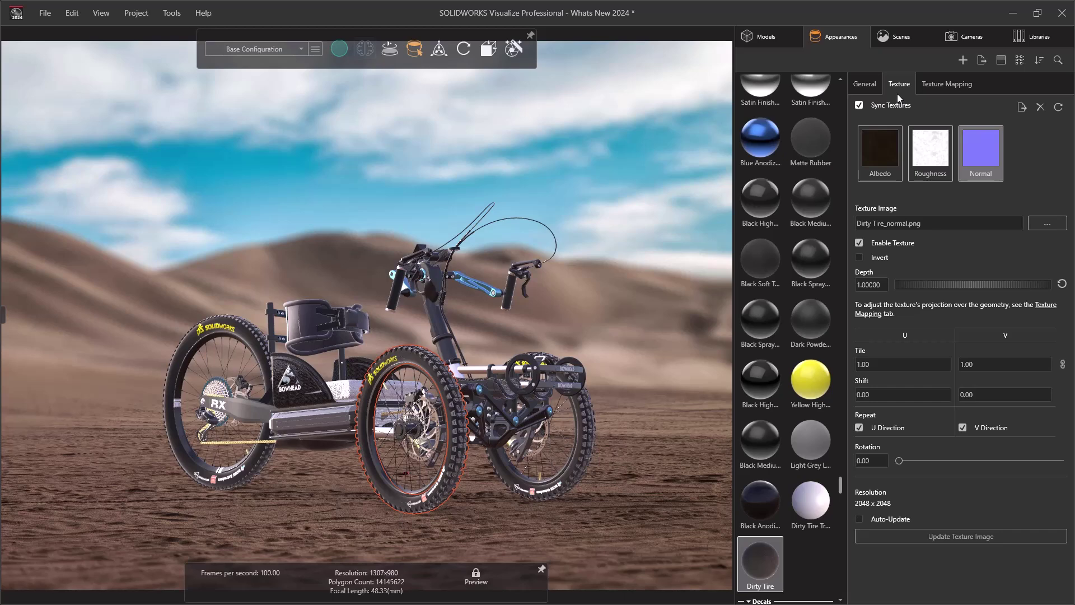
pyautogui.click(875, 94)
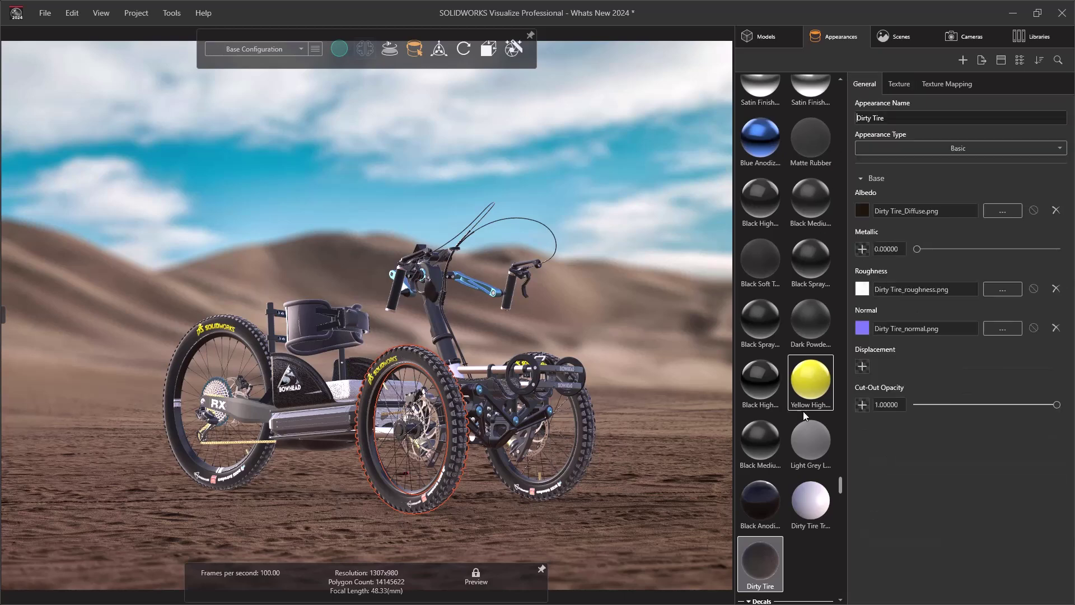
pyautogui.click(808, 493)
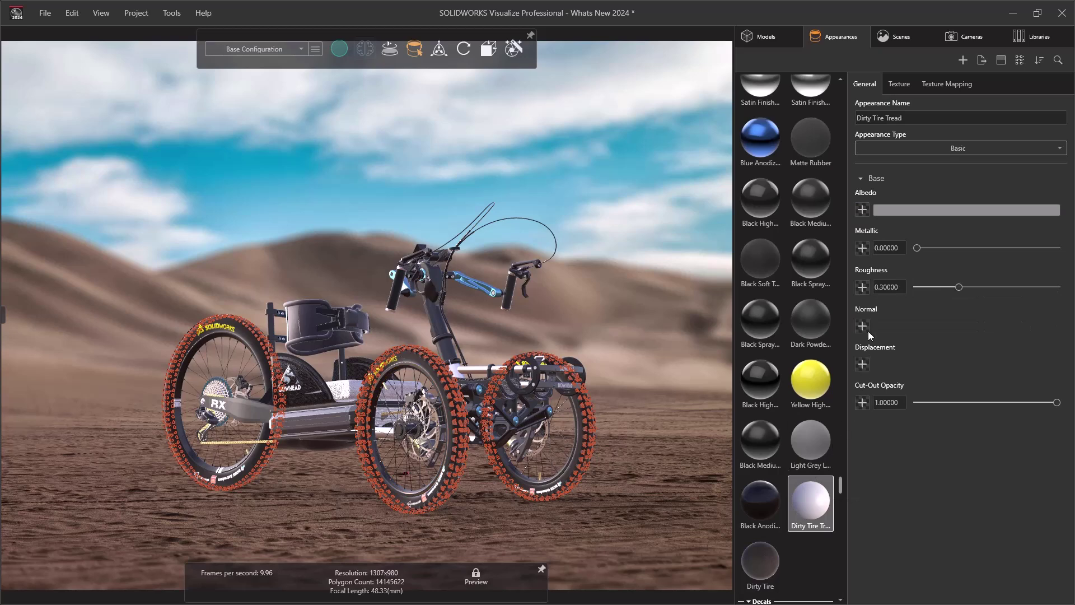
# - Map Dirty Tire_Diffuse, Dirty Tire_roughness and Dirty Tire_normal PNGs to the tread's albedo, roughness and normal
pyautogui.click(862, 210)
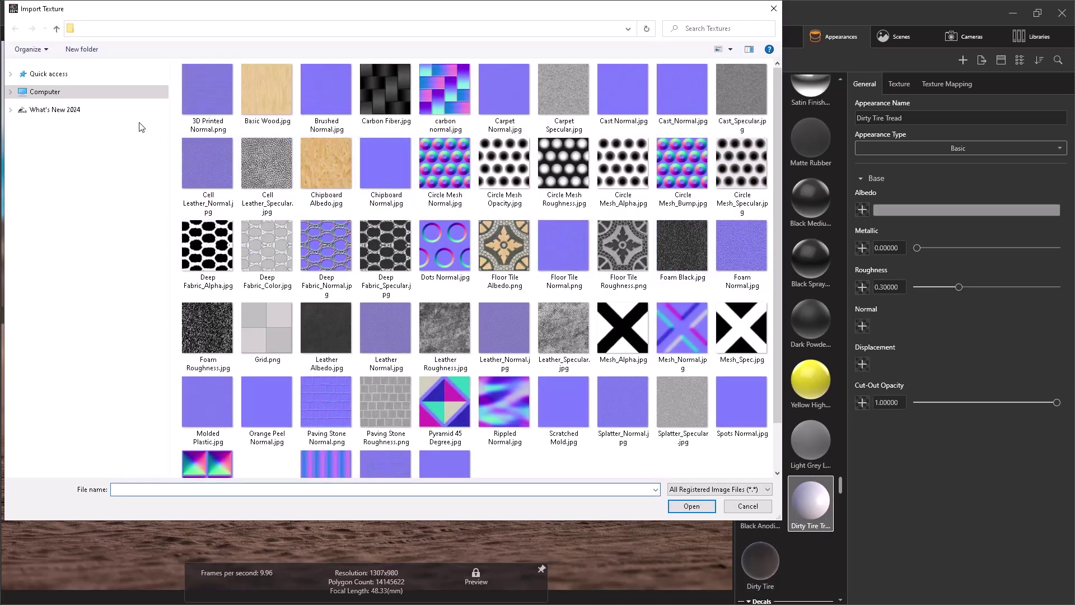
pyautogui.click(131, 114)
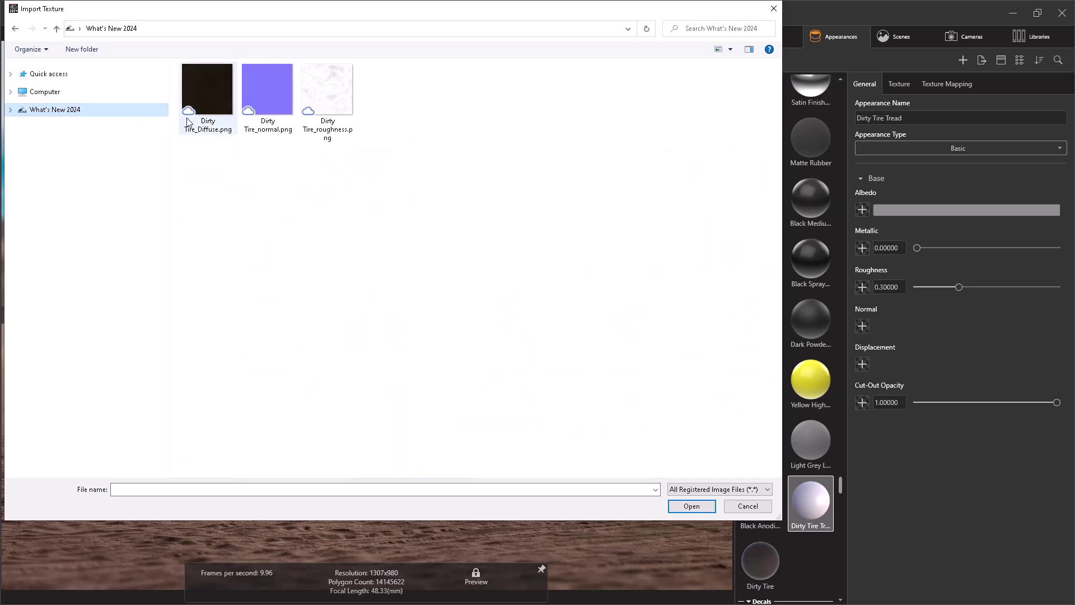
pyautogui.doubleClick(210, 99)
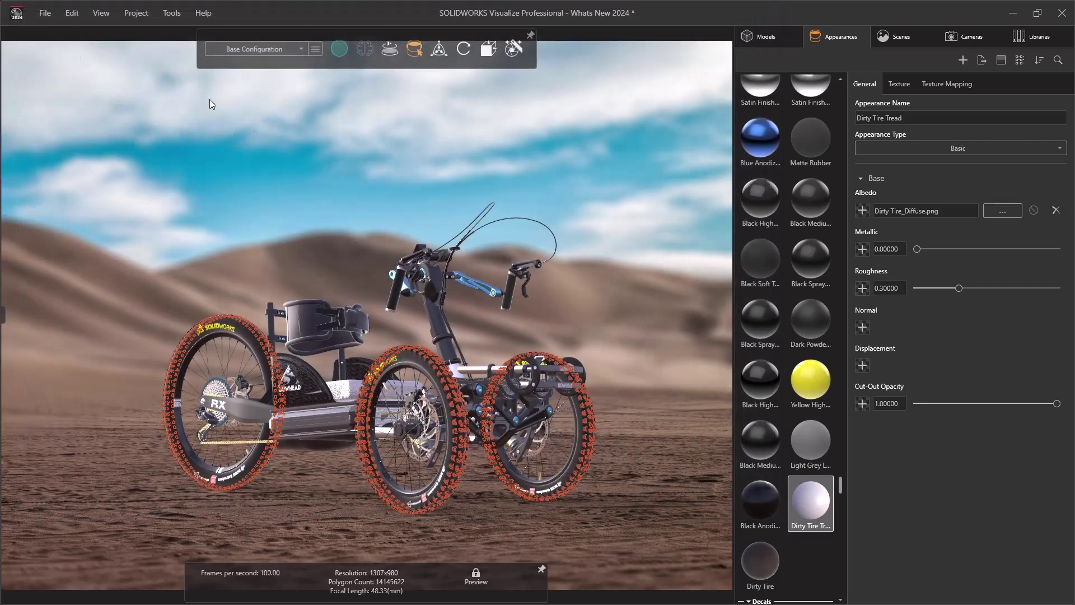
pyautogui.click(863, 288)
pyautogui.doubleClick(328, 104)
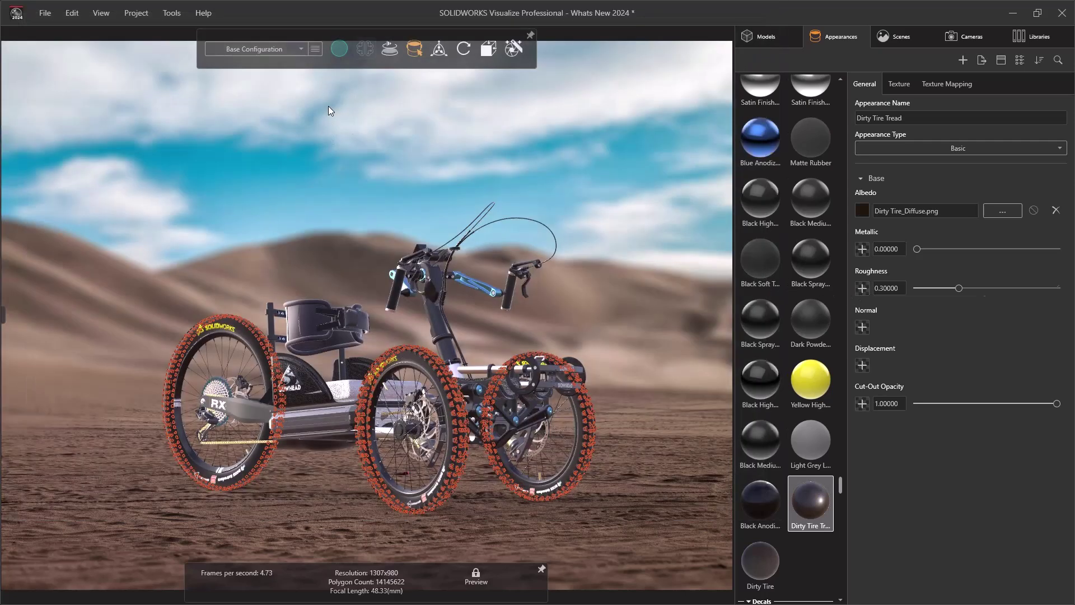
pyautogui.click(863, 328)
pyautogui.doubleClick(283, 106)
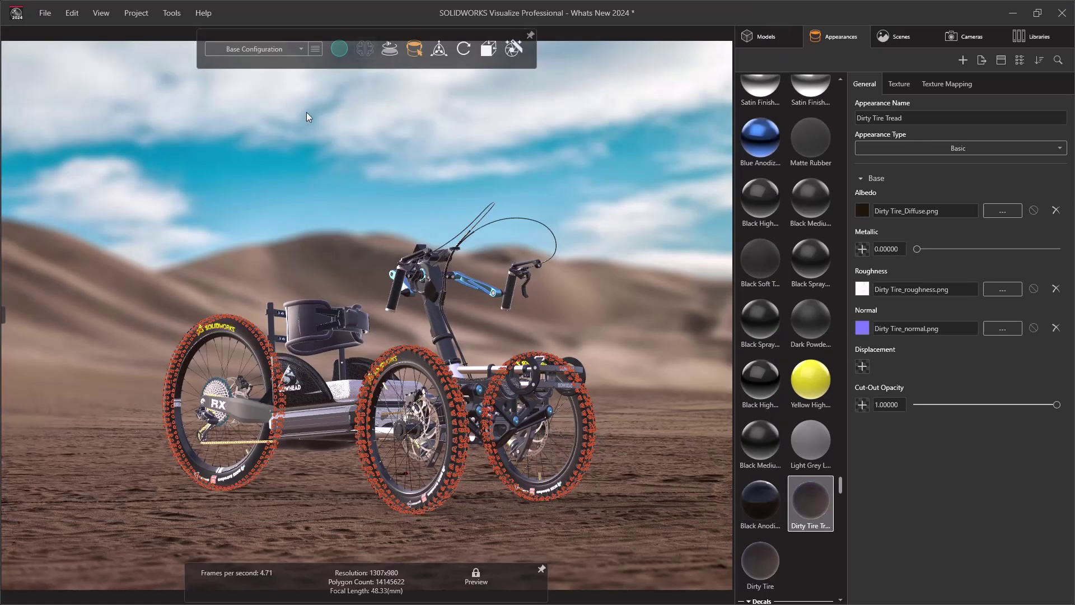
# - Tint the tread albedo with ground-sampled brown 997D68 and raise its saturation and lightness
pyautogui.click(896, 92)
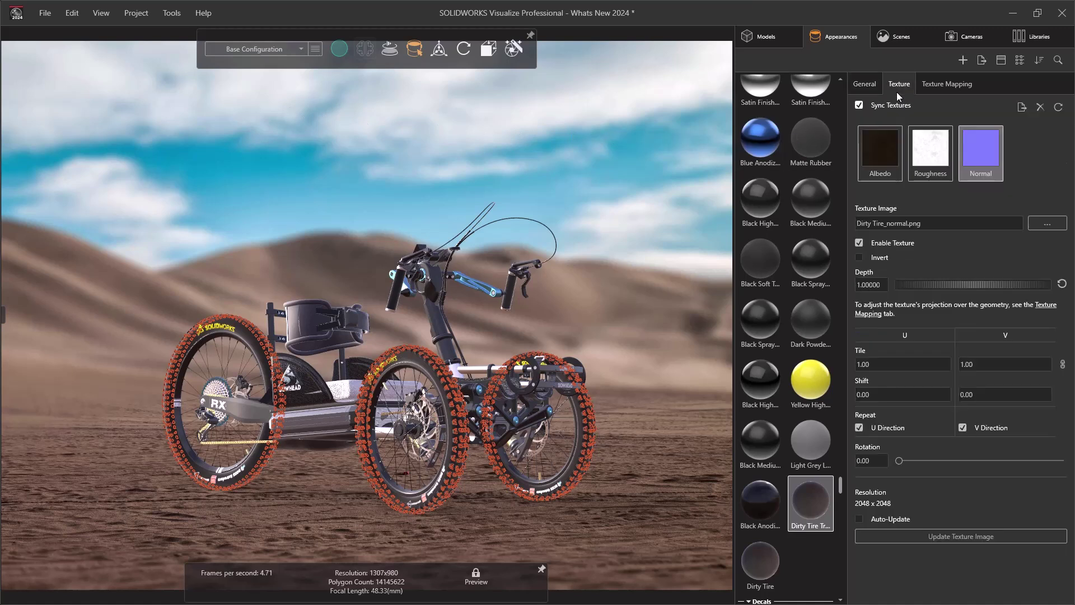
pyautogui.click(875, 140)
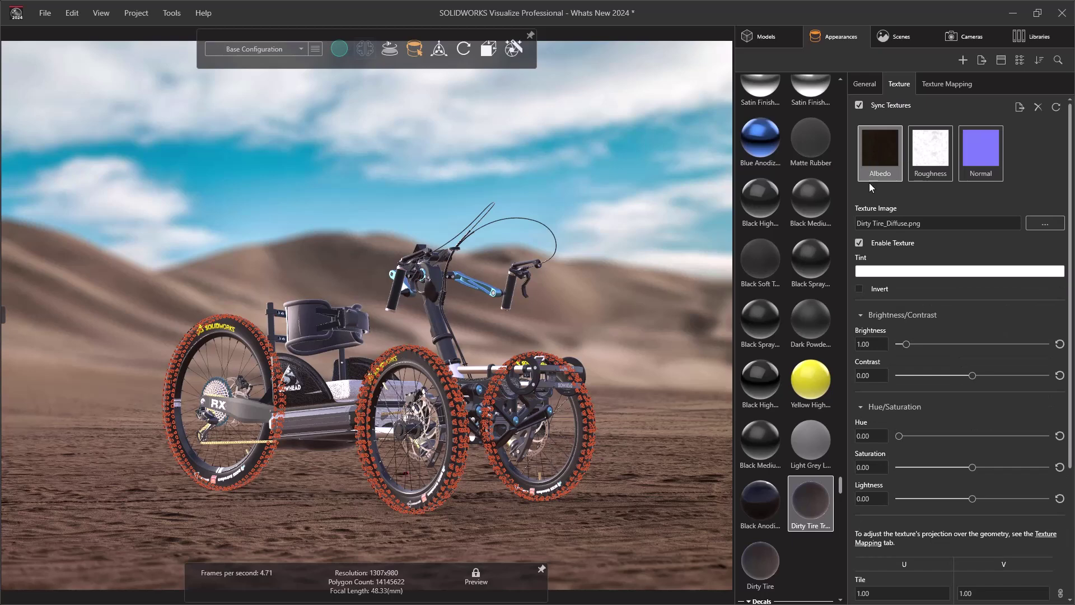
pyautogui.click(866, 273)
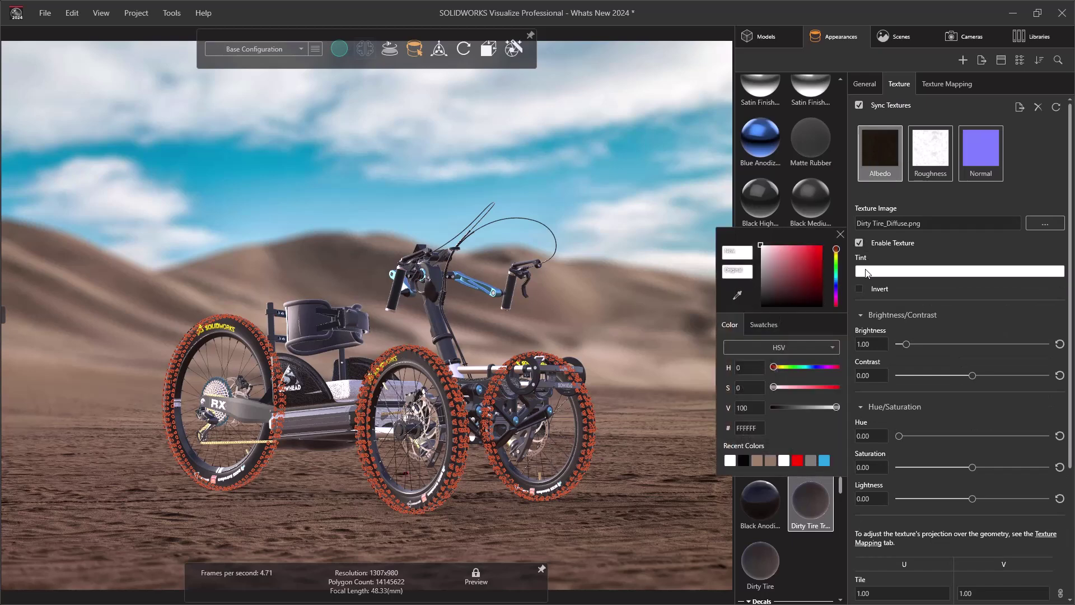
pyautogui.click(738, 295)
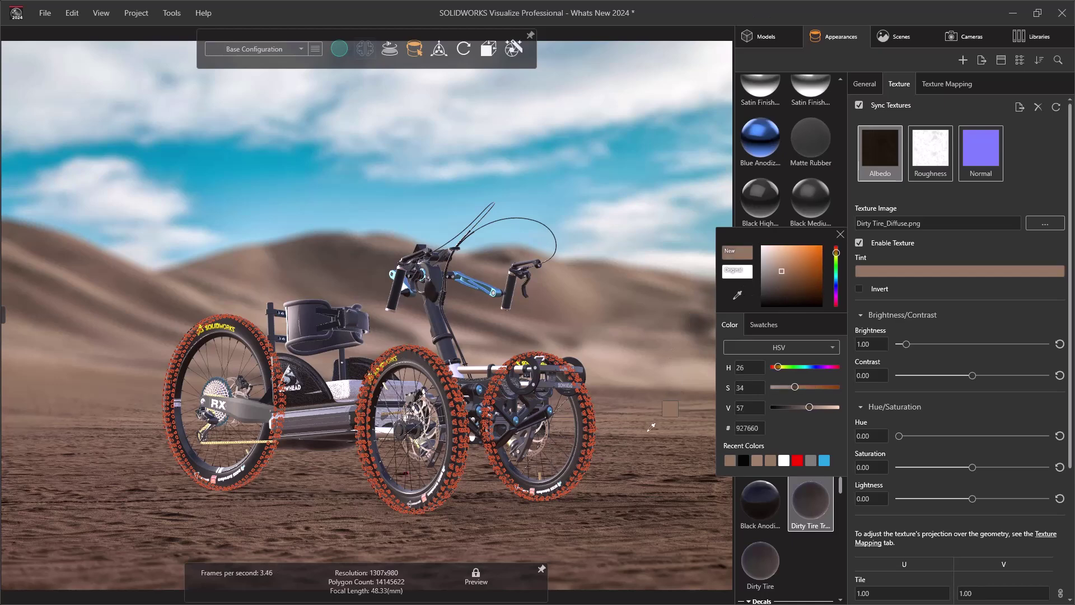
pyautogui.click(653, 429)
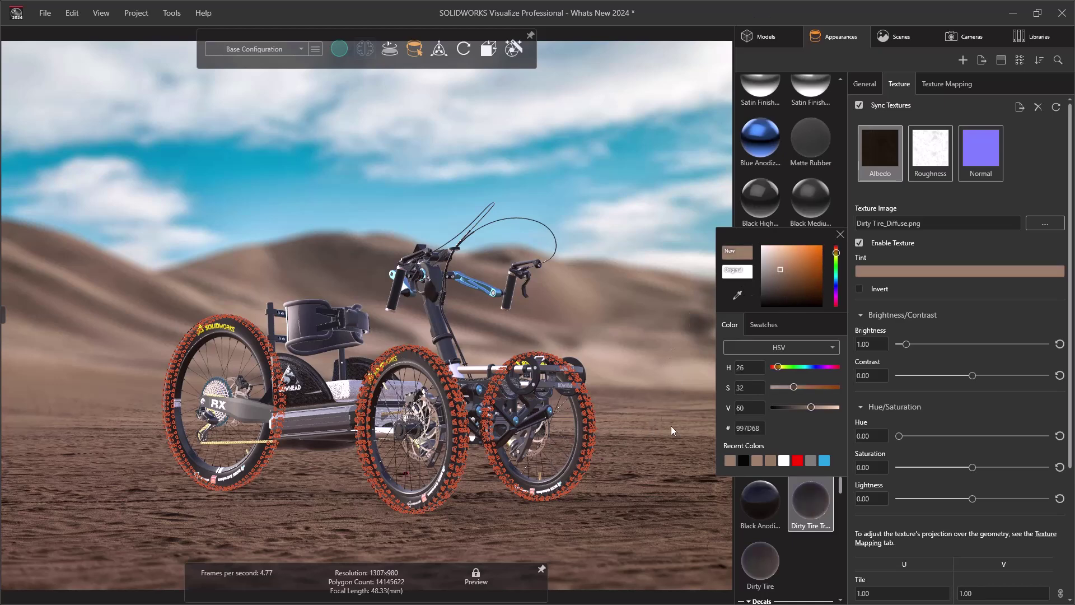
pyautogui.moveTo(972, 467); pyautogui.dragTo(1044, 494)
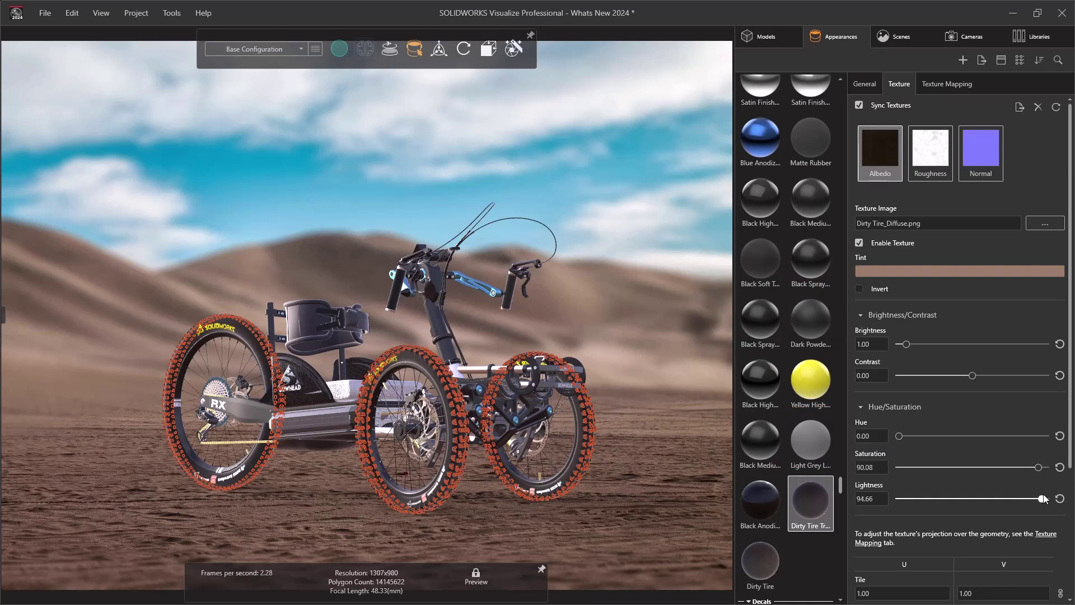
pyautogui.click(680, 465)
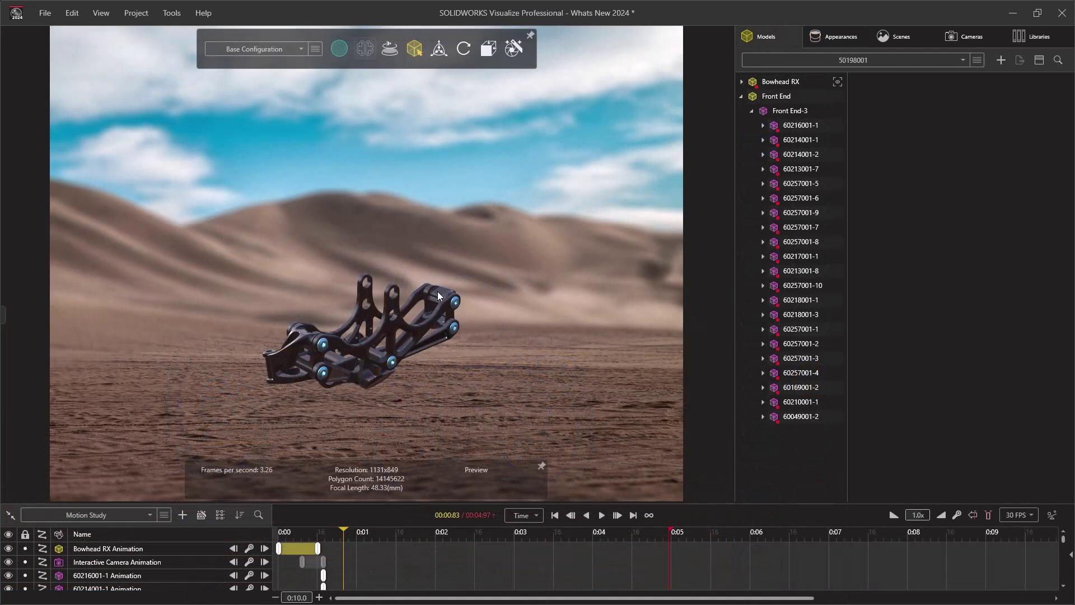
pyautogui.click(439, 297)
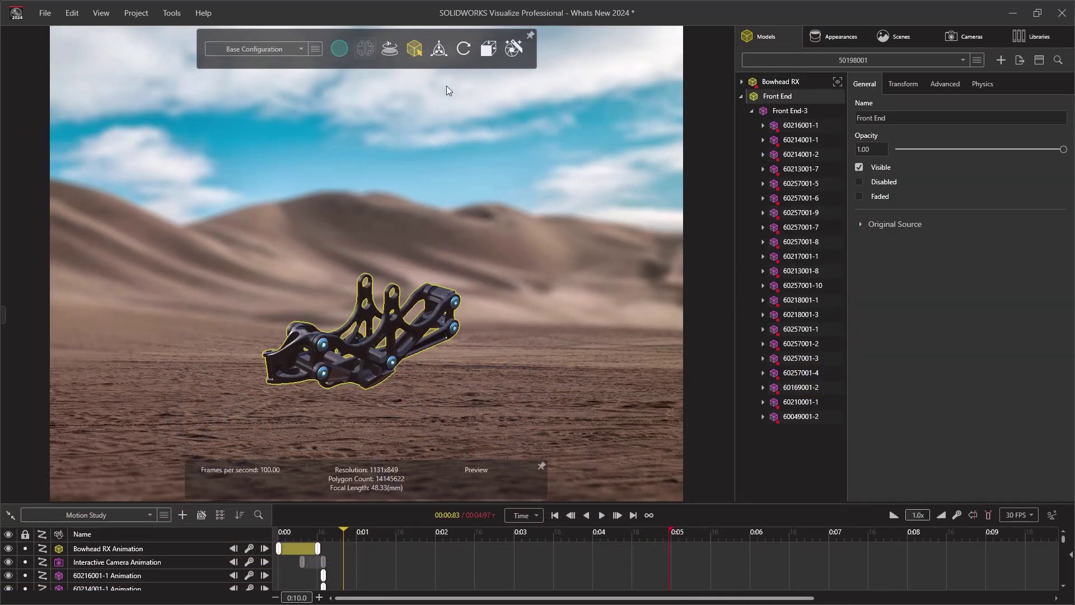
pyautogui.click(442, 55)
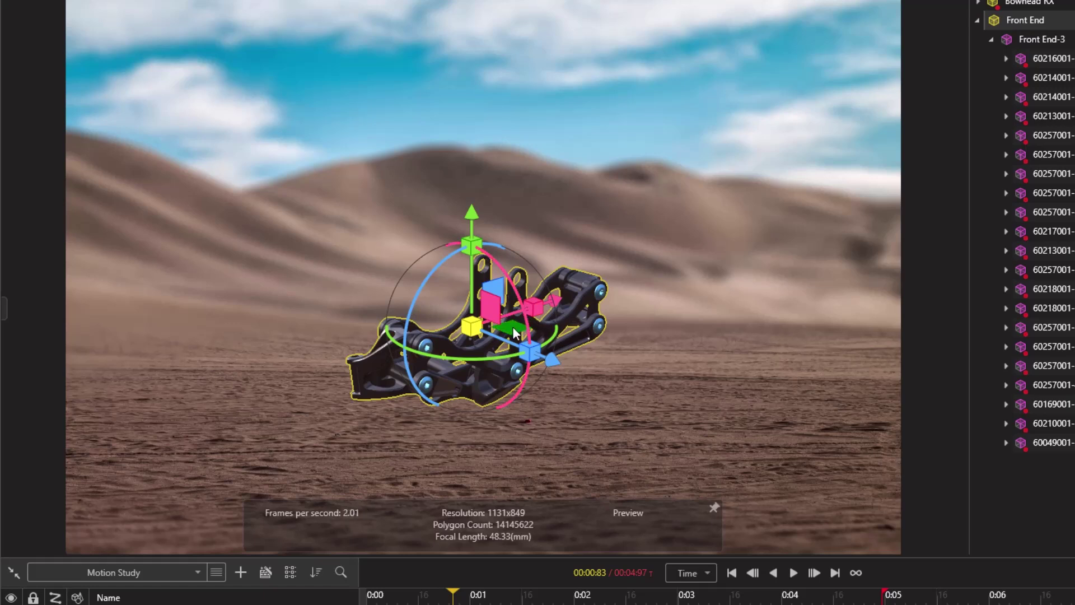
pyautogui.moveTo(559, 303); pyautogui.dragTo(637, 283)
pyautogui.moveTo(536, 306); pyautogui.dragTo(604, 297)
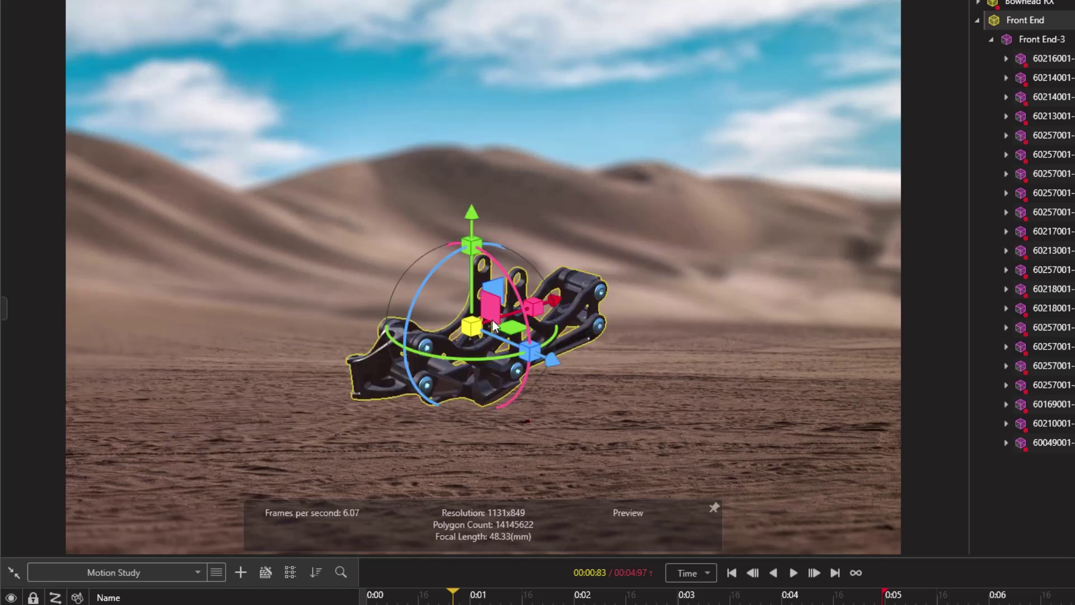
pyautogui.moveTo(472, 326); pyautogui.dragTo(502, 305)
pyautogui.hotkey('ctrl', 'z')
pyautogui.moveTo(494, 288); pyautogui.dragTo(487, 241)
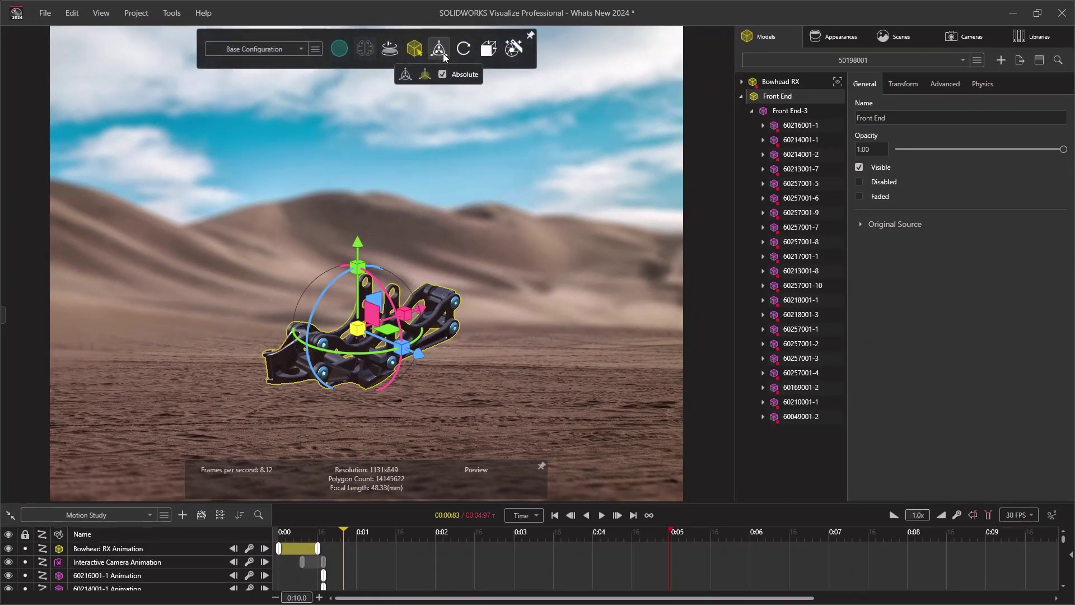
# - Hide the transform handles and move the five front-end bolts out along Z
pyautogui.click(443, 53)
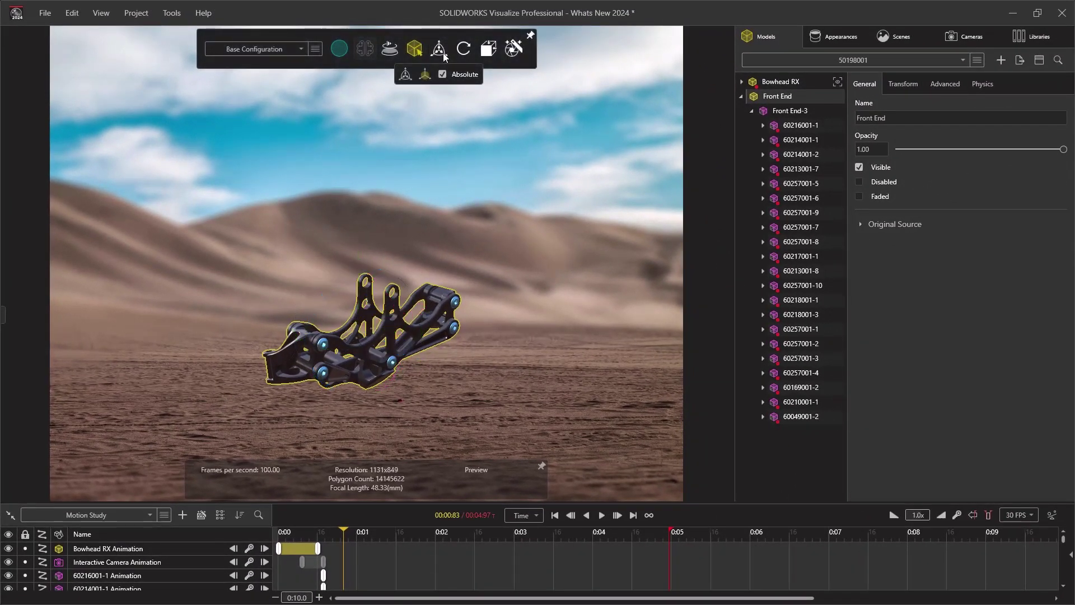
pyautogui.click(429, 229)
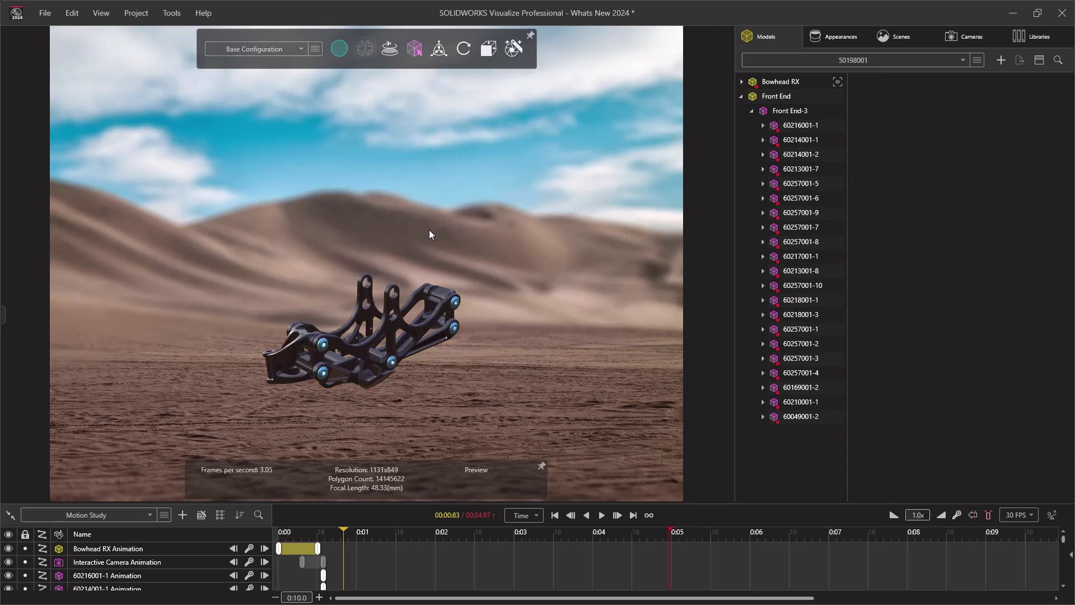
pyautogui.click(452, 303)
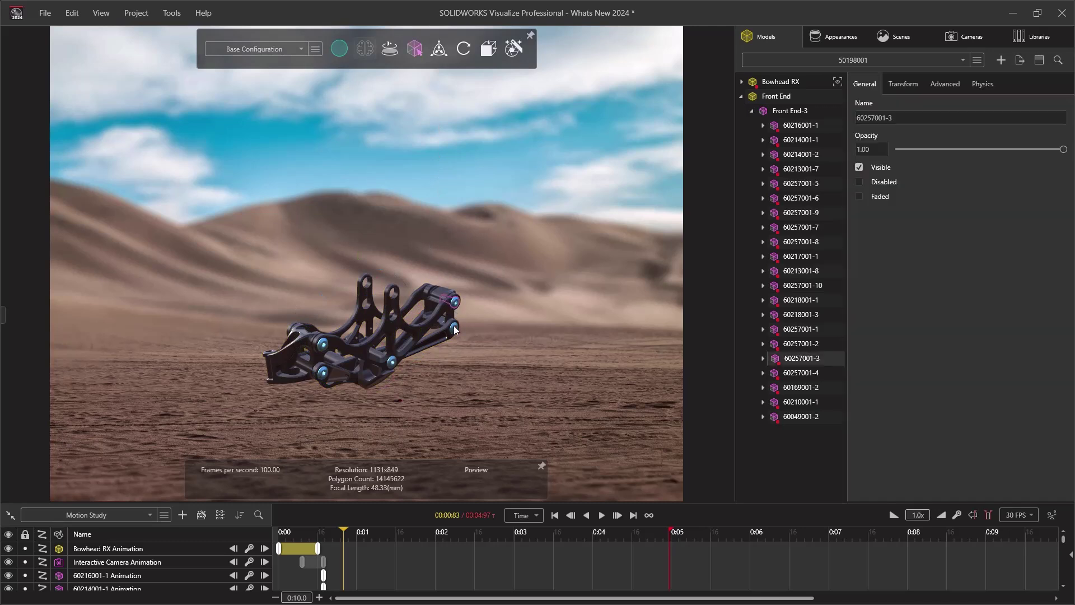
pyautogui.keyDown('ctrl'); pyautogui.click(454, 327); pyautogui.keyUp('ctrl')
pyautogui.keyDown('ctrl'); pyautogui.click(391, 361); pyautogui.keyUp('ctrl')
pyautogui.keyDown('ctrl'); pyautogui.click(324, 376); pyautogui.keyUp('ctrl')
pyautogui.keyDown('ctrl'); pyautogui.click(324, 346); pyautogui.keyUp('ctrl')
pyautogui.press('g')
pyautogui.press('z')
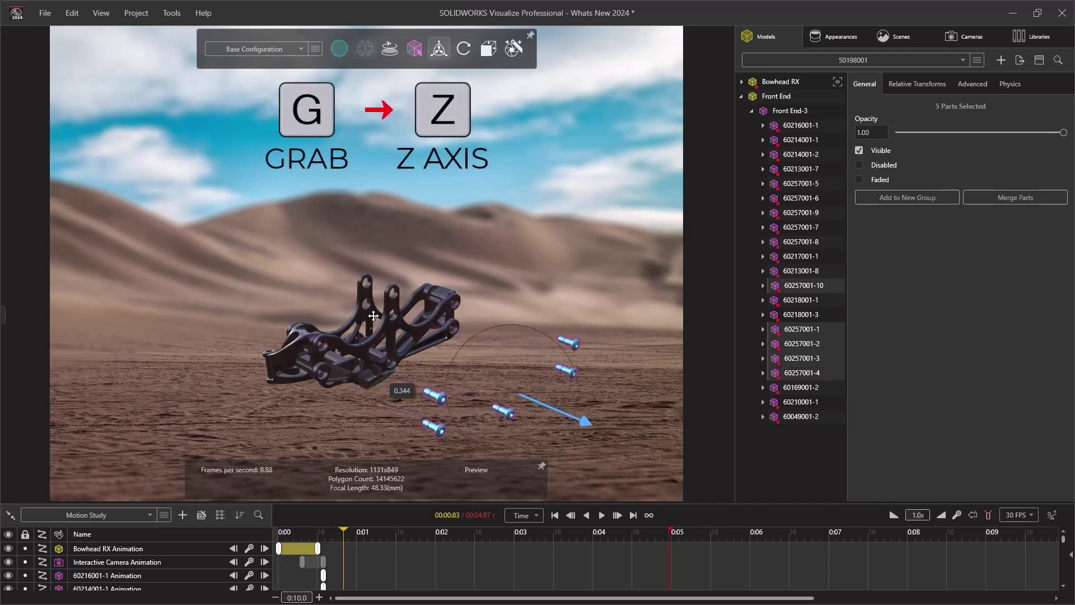
pyautogui.click(378, 323)
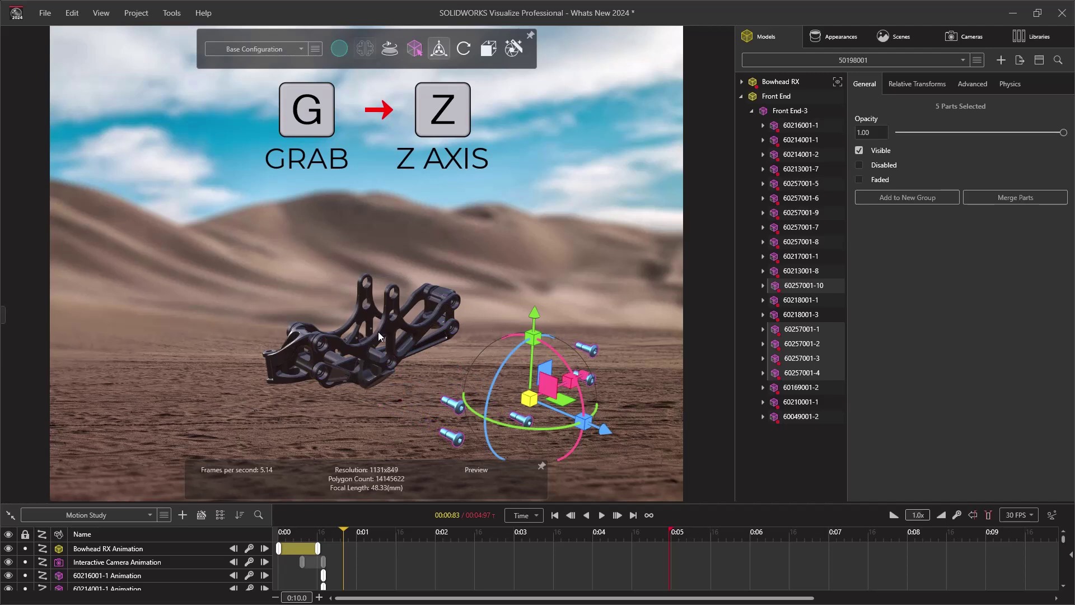
# - Move frame parts 60213001-8 and 60218001-3 together along Z
pyautogui.click(378, 332)
pyautogui.keyDown('ctrl'); pyautogui.click(382, 363); pyautogui.keyUp('ctrl')
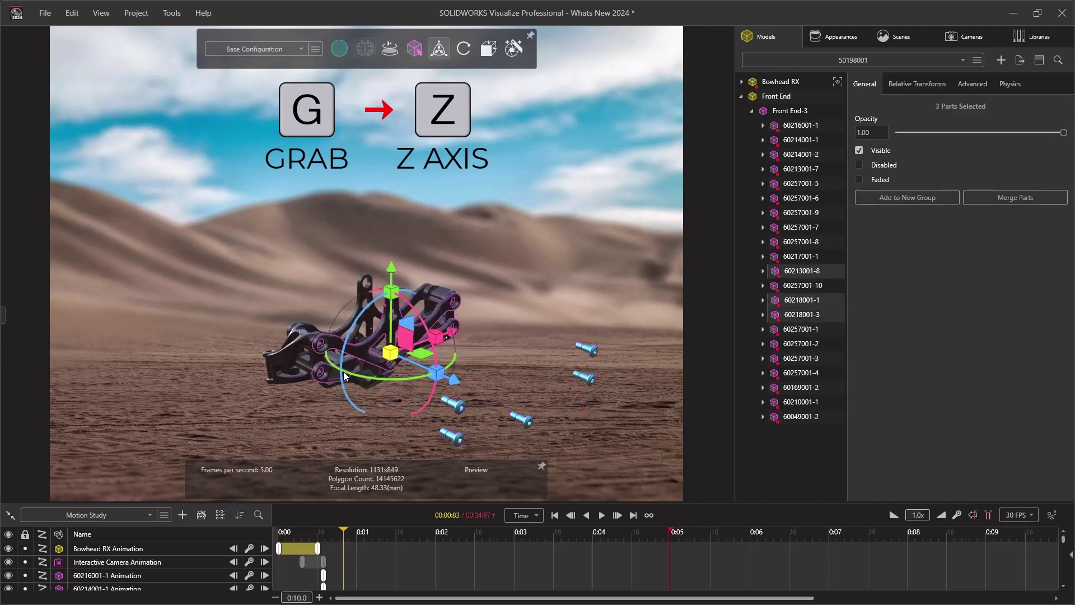
pyautogui.press('g')
pyautogui.press('z')
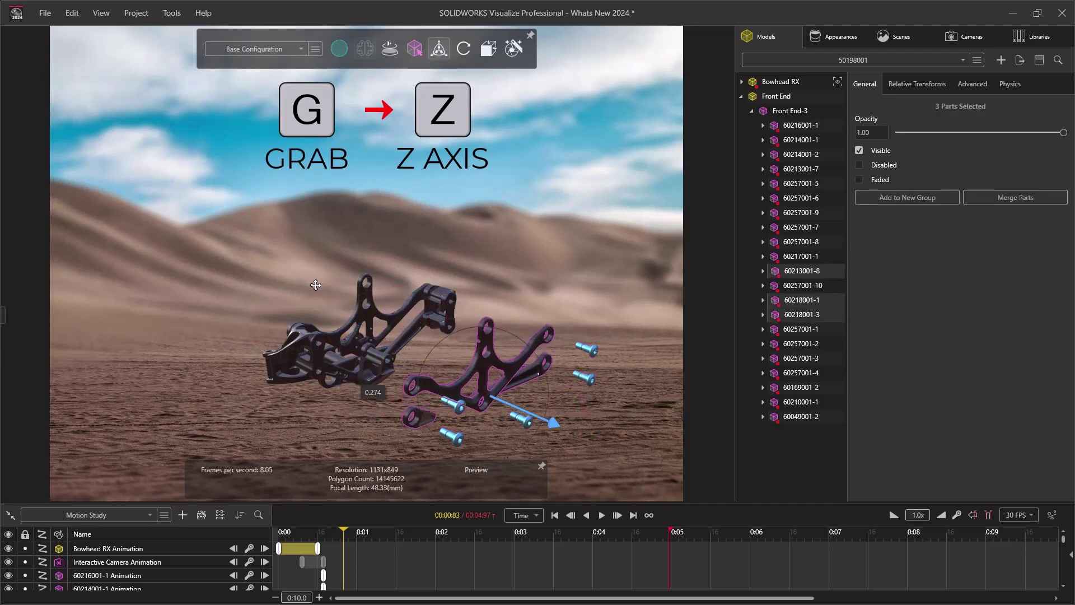
pyautogui.click(316, 285)
# - Move part 60216001-1 along Z, then lower it along Y
pyautogui.click(367, 355)
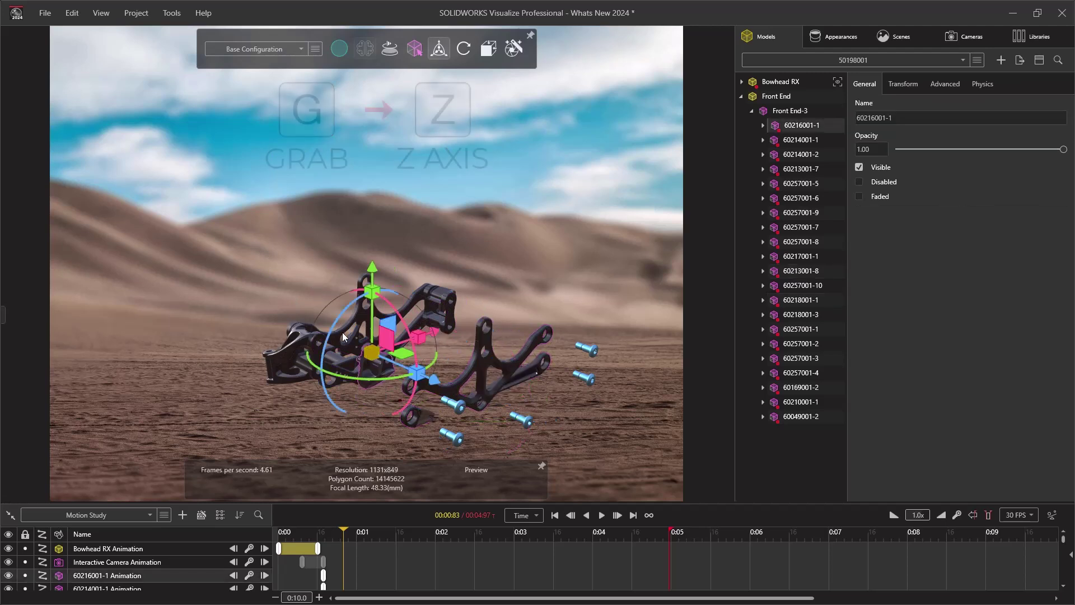
pyautogui.press('g')
pyautogui.press('z')
pyautogui.click(309, 278)
pyautogui.press('g')
pyautogui.press('y')
pyautogui.click(308, 297)
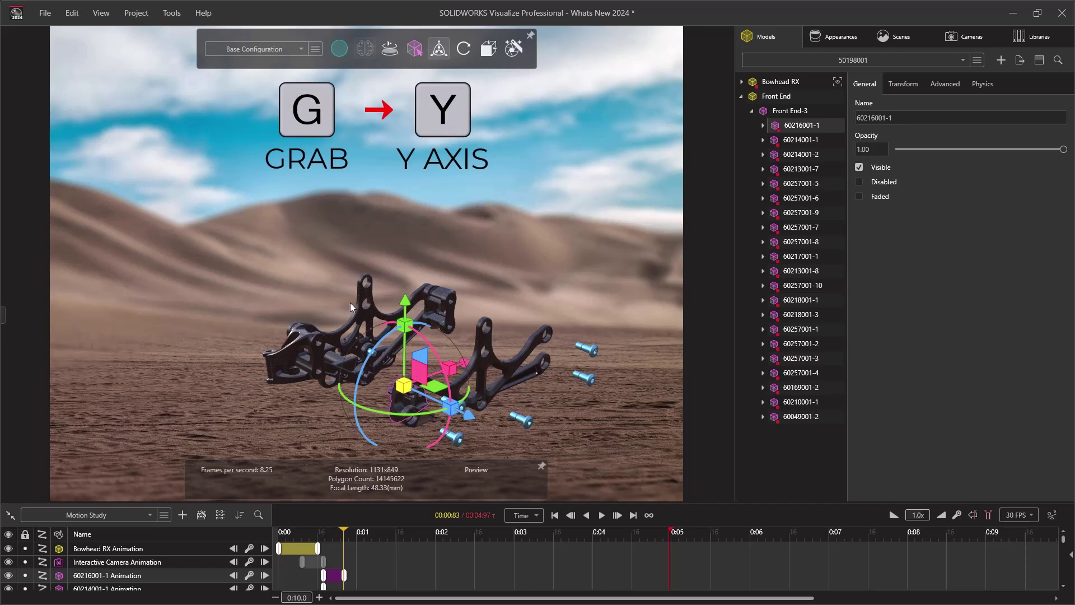
# - Move parts 60214001-2 up and 60214001-1 left within the XY plane
pyautogui.click(440, 295)
pyautogui.press('g')
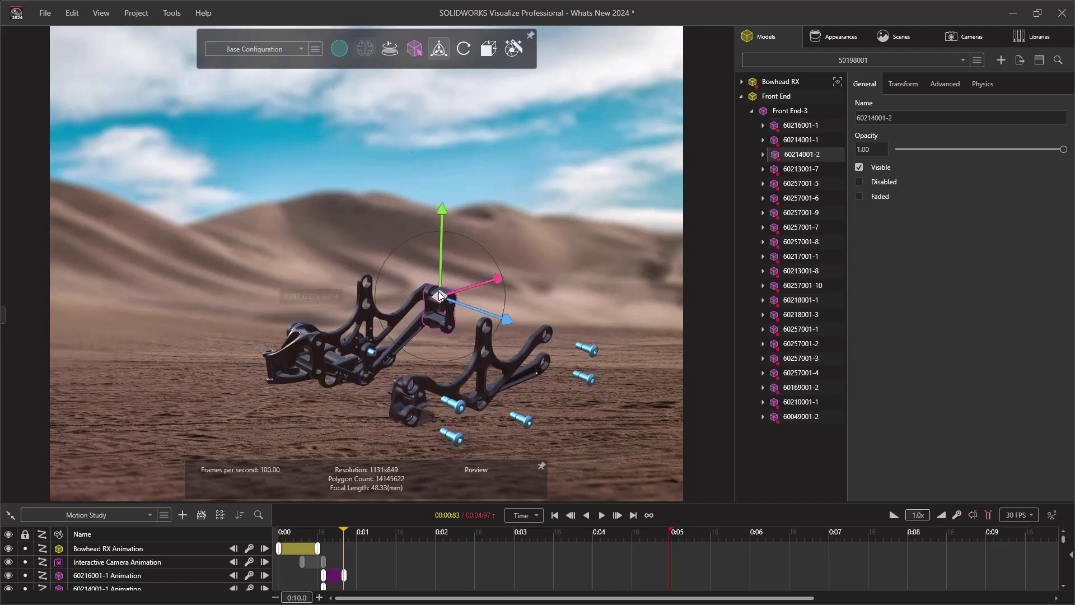
pyautogui.hotkey('shift', 'z')
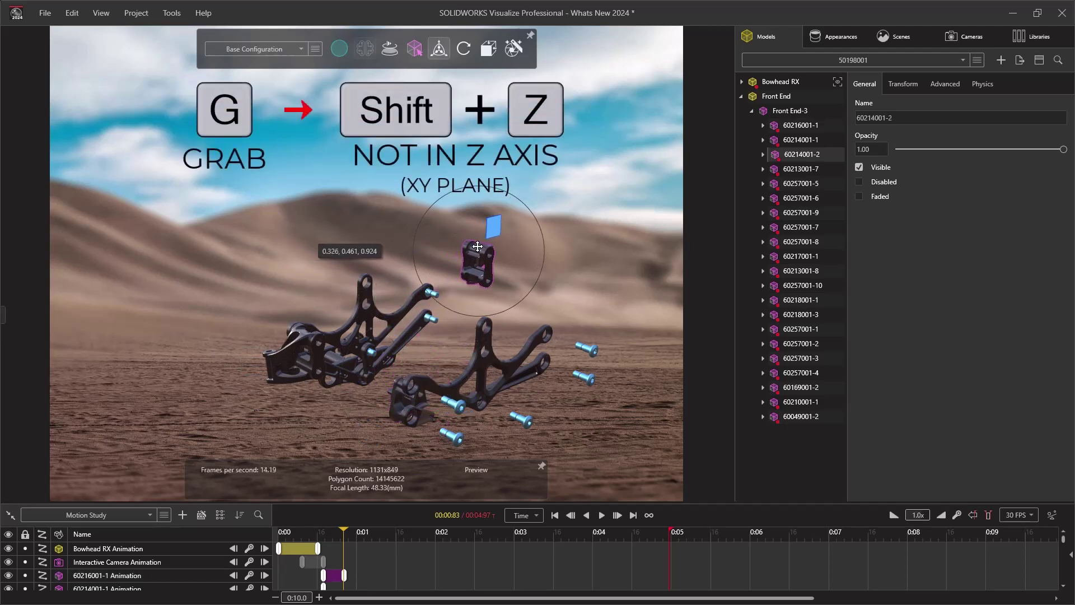
pyautogui.click(477, 243)
pyautogui.click(318, 339)
pyautogui.press('g')
pyautogui.hotkey('shift', 'z')
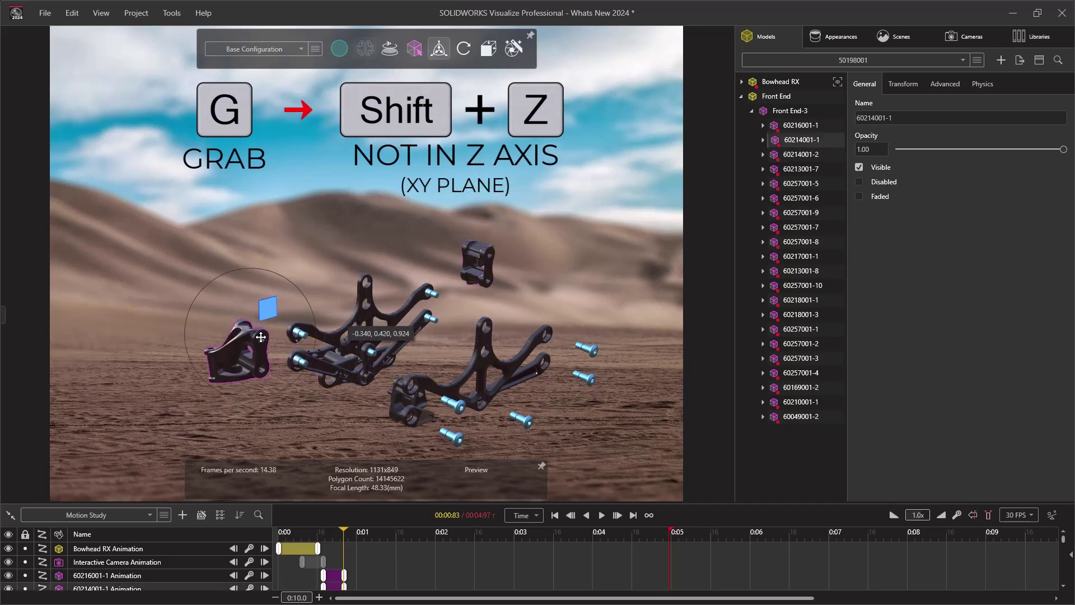
pyautogui.click(258, 338)
pyautogui.click(317, 264)
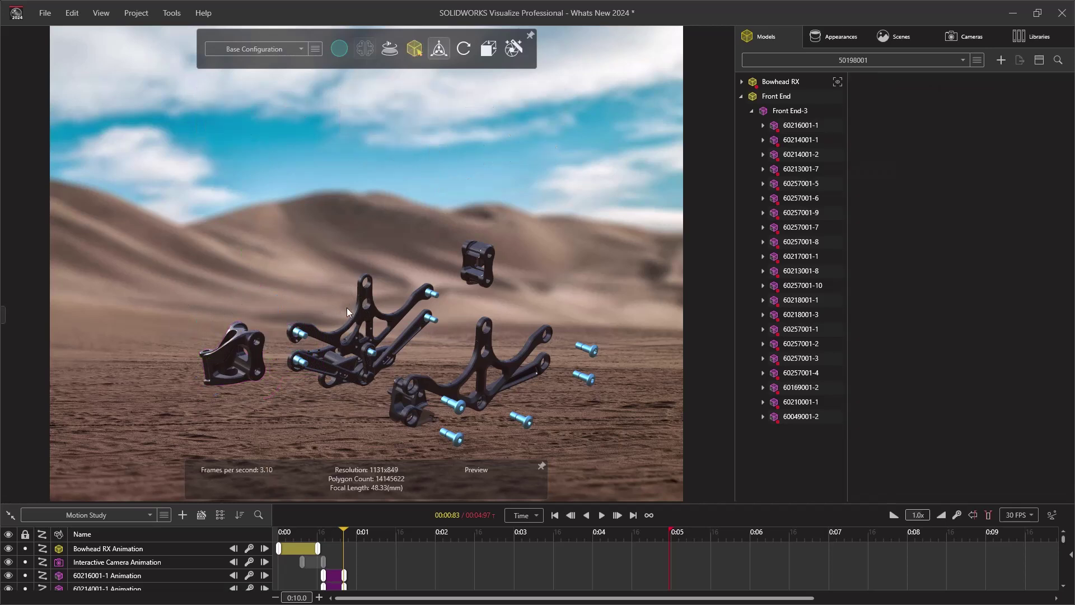
# - Rotate the whole Front End about its Y axis
pyautogui.click(368, 315)
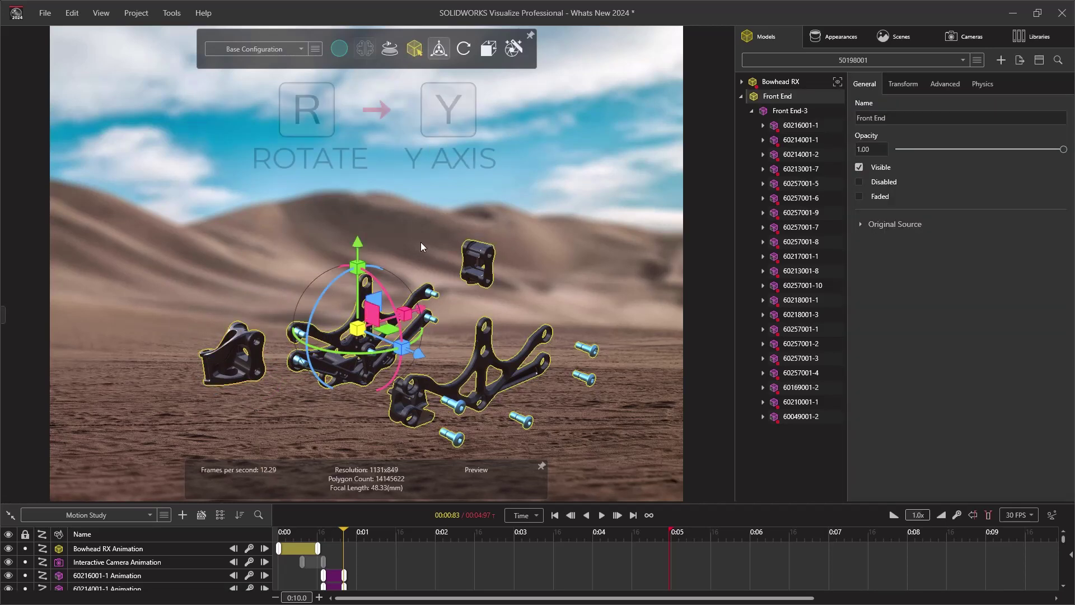
pyautogui.press('r')
pyautogui.press('y')
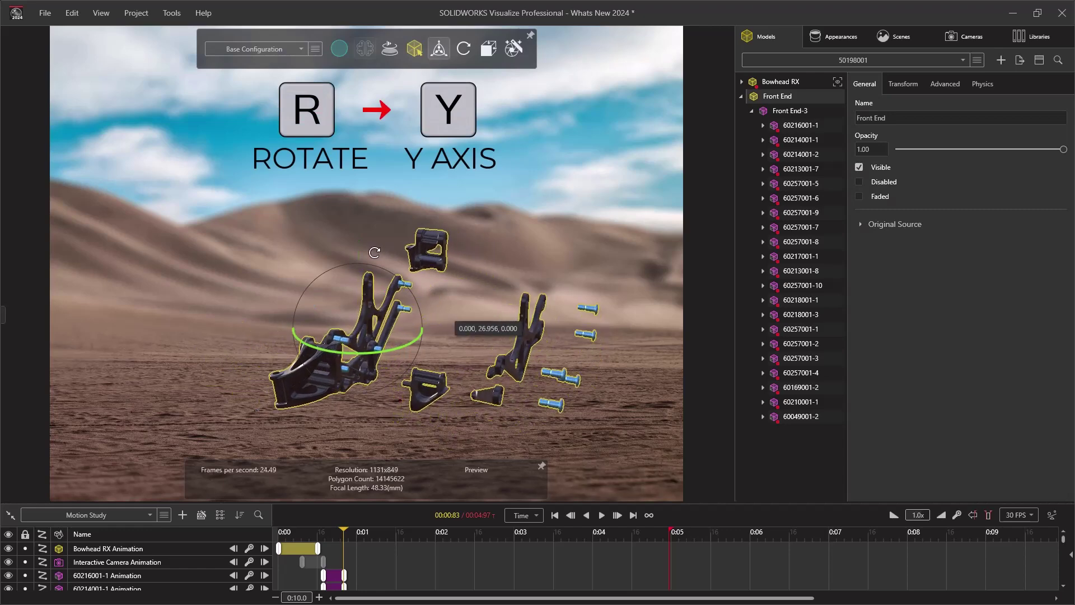
pyautogui.click(366, 253)
pyautogui.moveTo(377, 223); pyautogui.dragTo(379, 303)
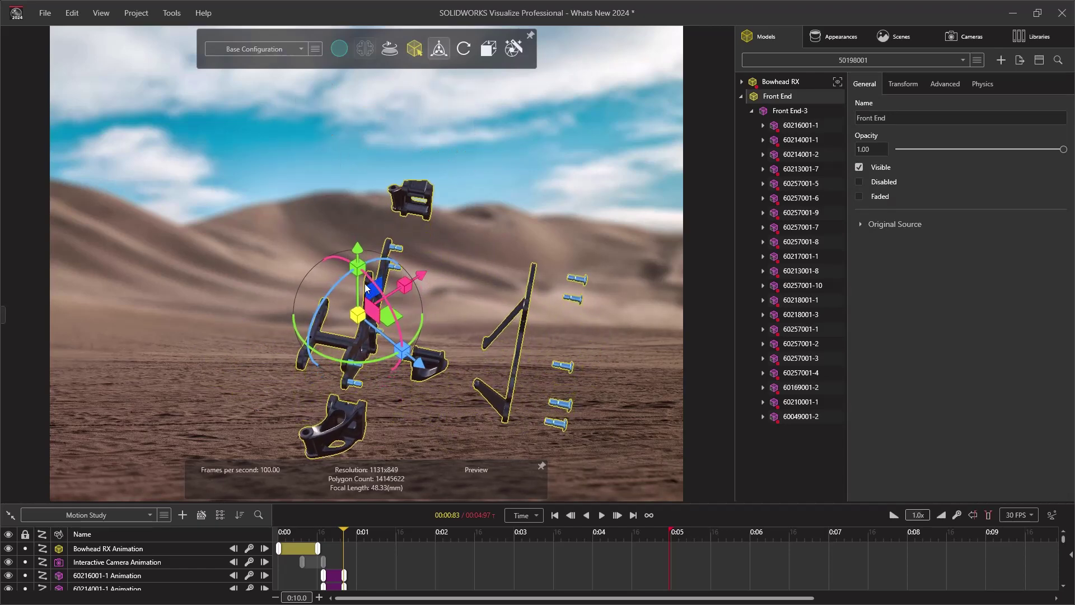
pyautogui.click(327, 242)
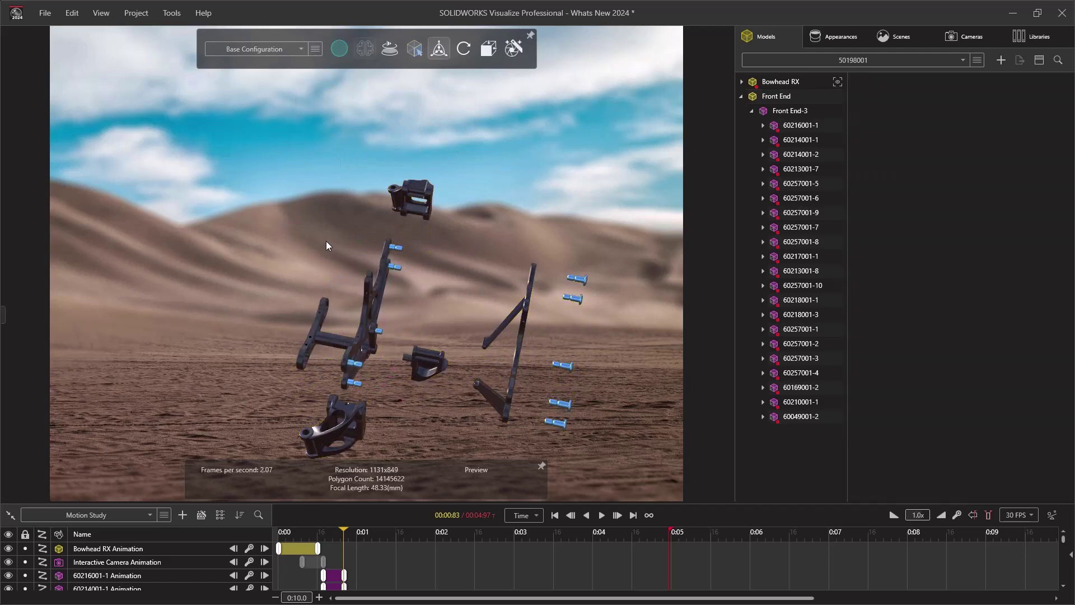
# - Move part 60049001-2 further left along its local Z axis
pyautogui.click(318, 321)
pyautogui.press('g')
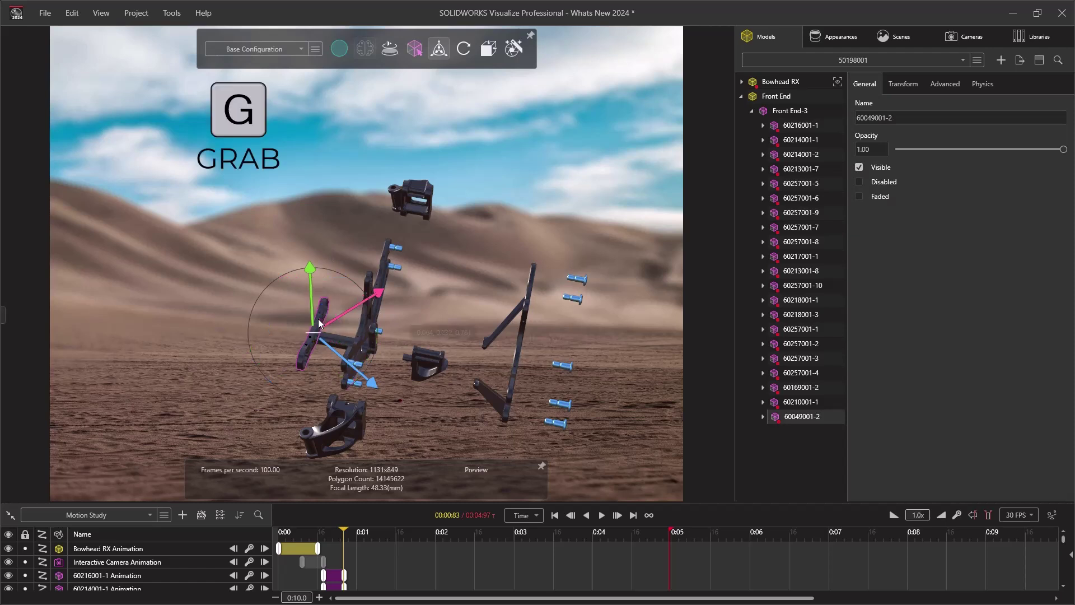
pyautogui.press('z')
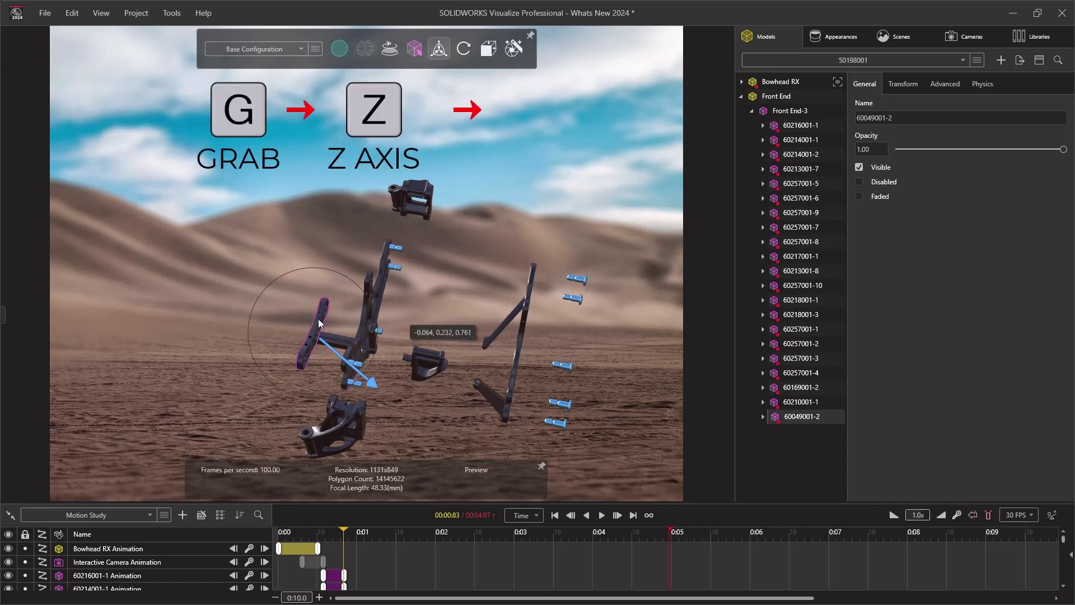
pyautogui.press('z')
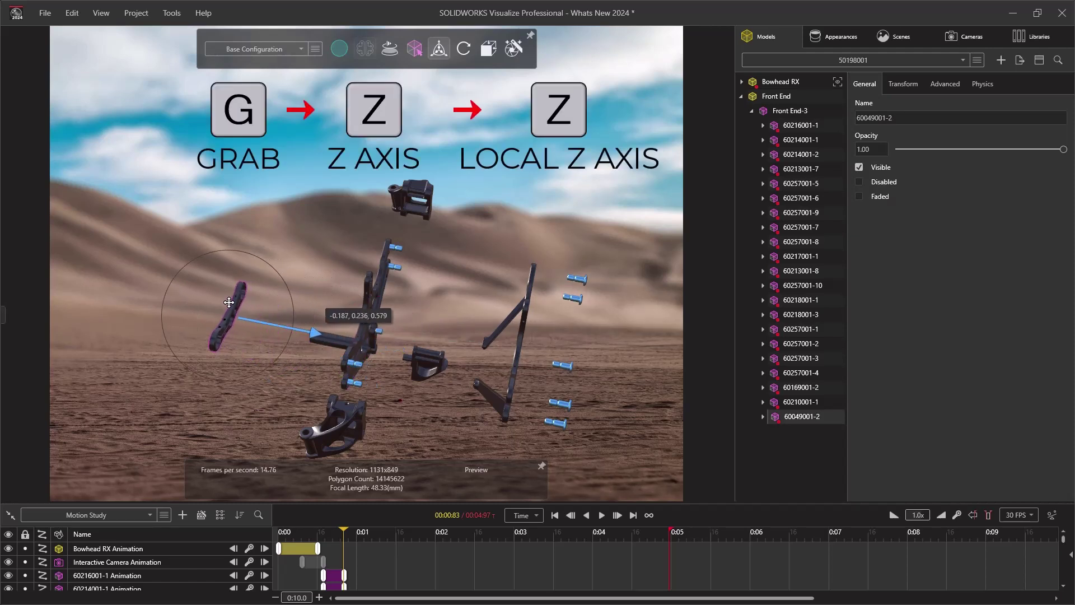
pyautogui.click(236, 312)
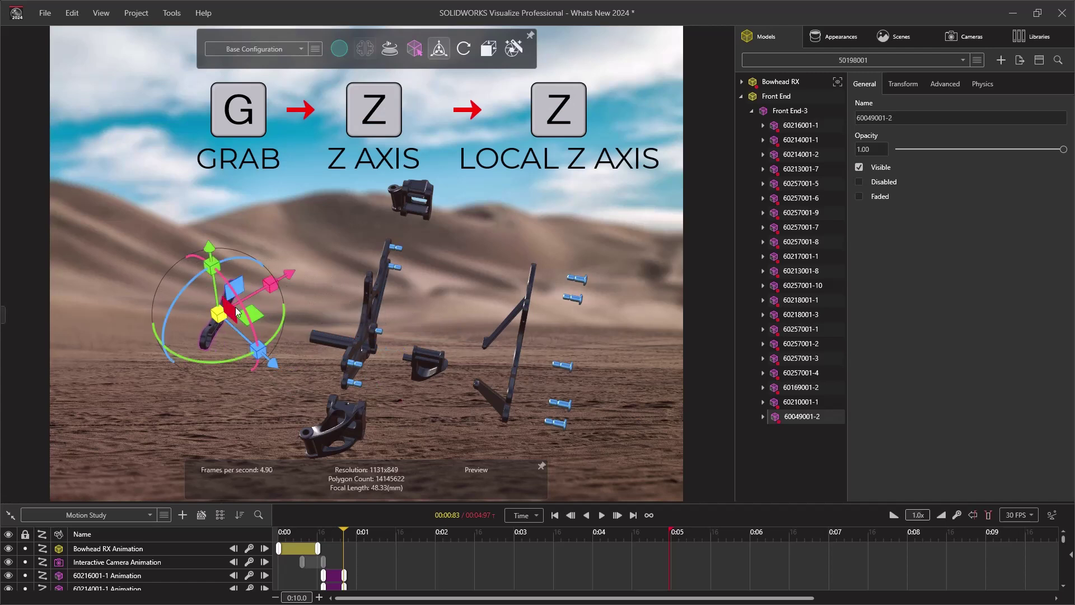
# - Move part 60210001-1 along X and orbit around the exploded parts
pyautogui.click(319, 337)
pyautogui.press('g')
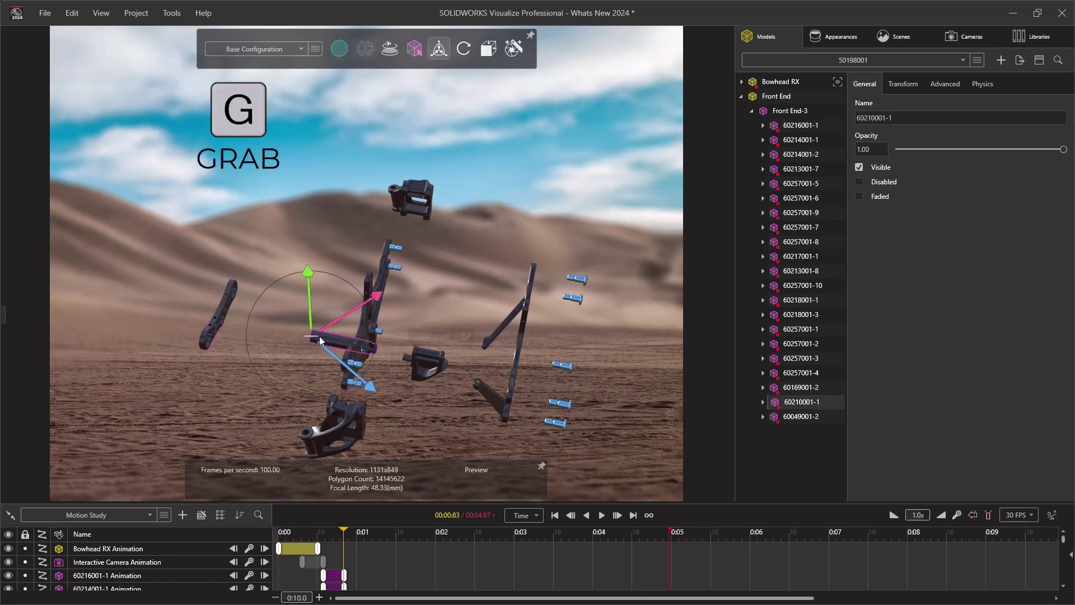
pyautogui.press('x')
pyautogui.press('x')
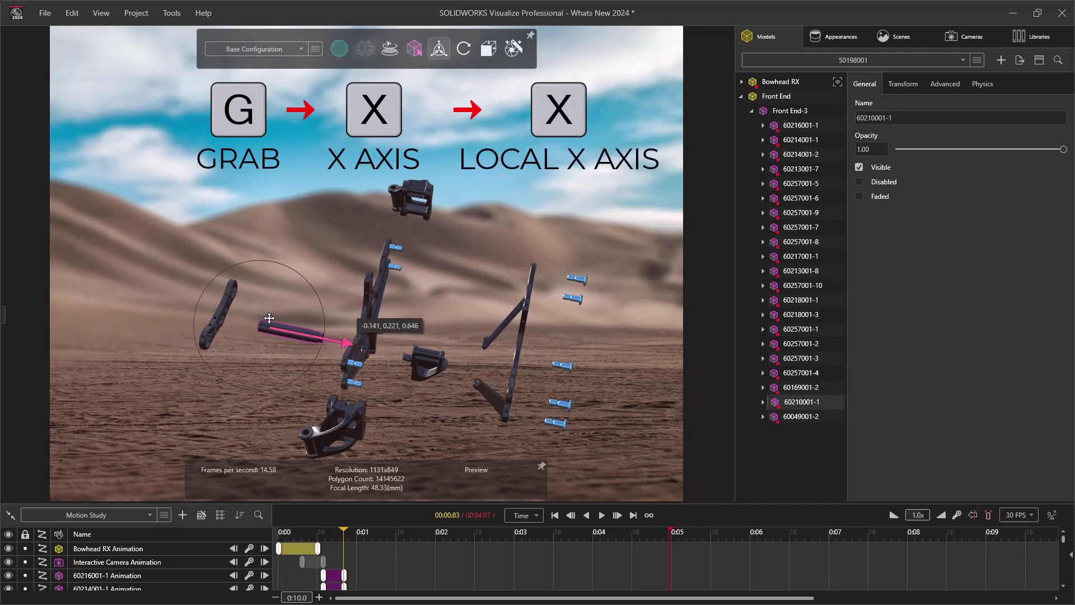
pyautogui.click(269, 317)
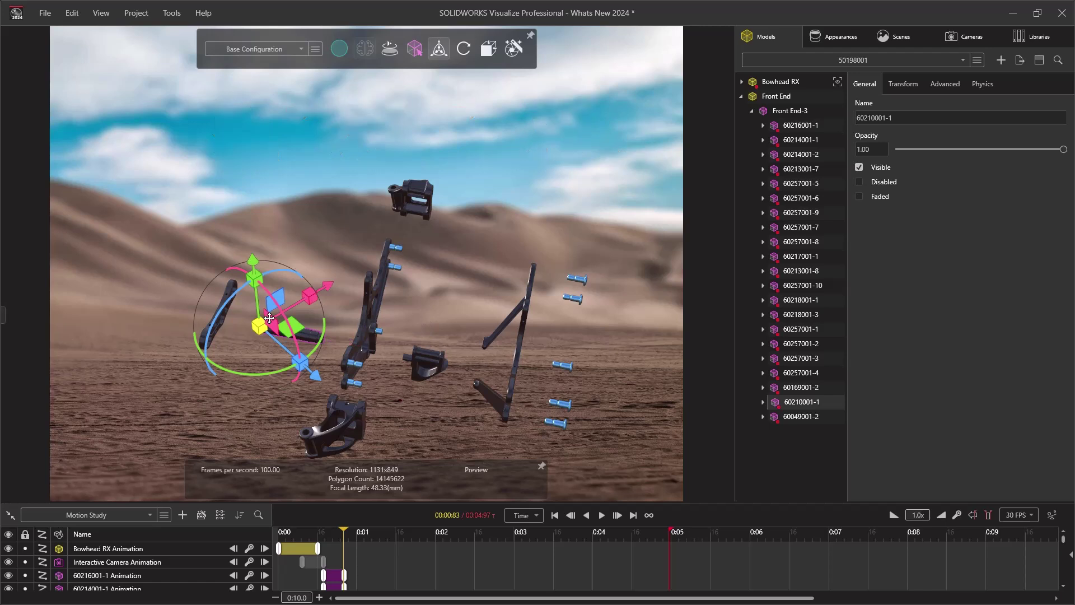
pyautogui.click(318, 258)
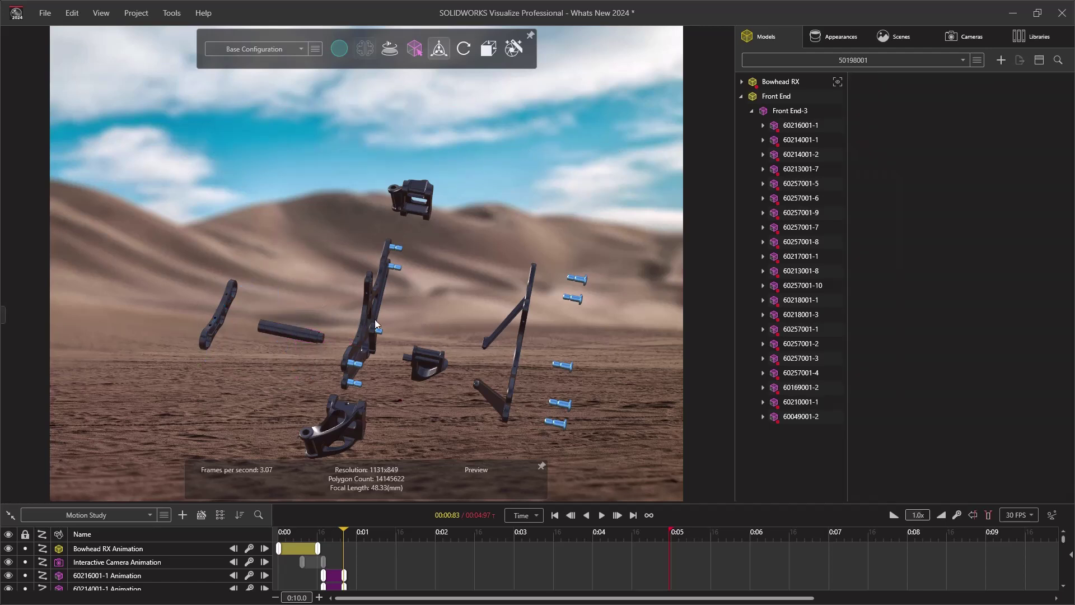
pyautogui.moveTo(388, 338); pyautogui.dragTo(321, 262)
# - Rewind the timeline to the start so the parts reassemble, and centre the trike in view
pyautogui.click(317, 532)
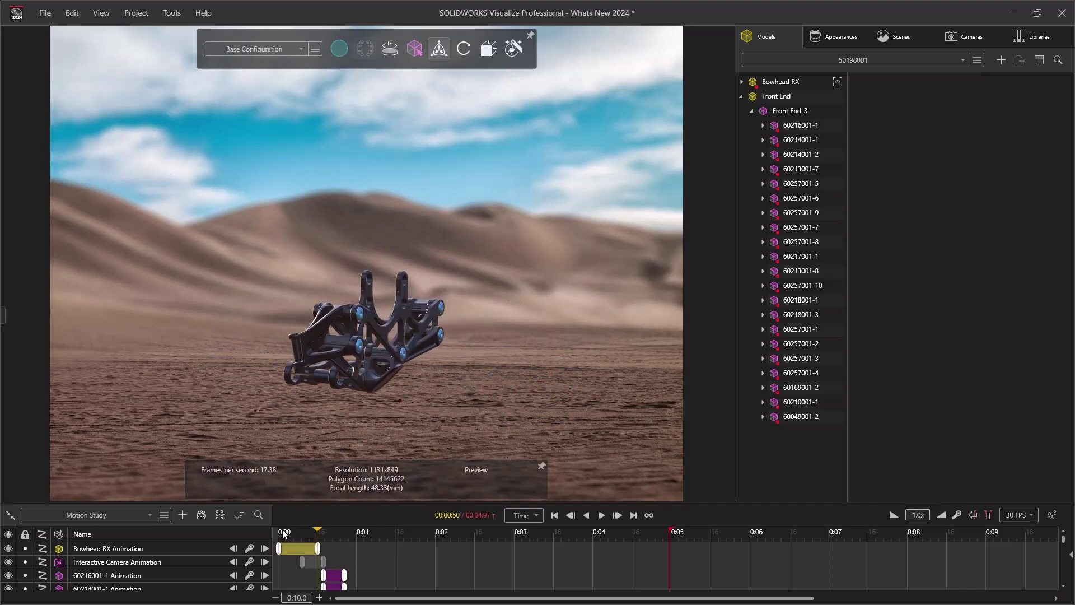
pyautogui.click(279, 532)
pyautogui.scroll(5, 382, 436)
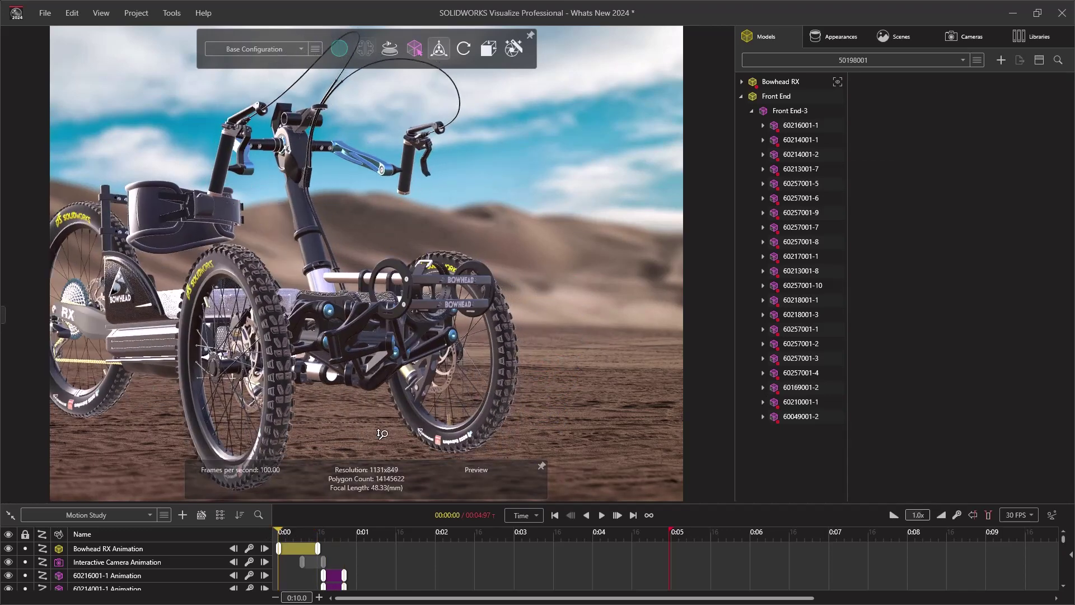
pyautogui.scroll(-5, 382, 436)
pyautogui.moveTo(361, 407); pyautogui.dragTo(454, 408, button='middle')
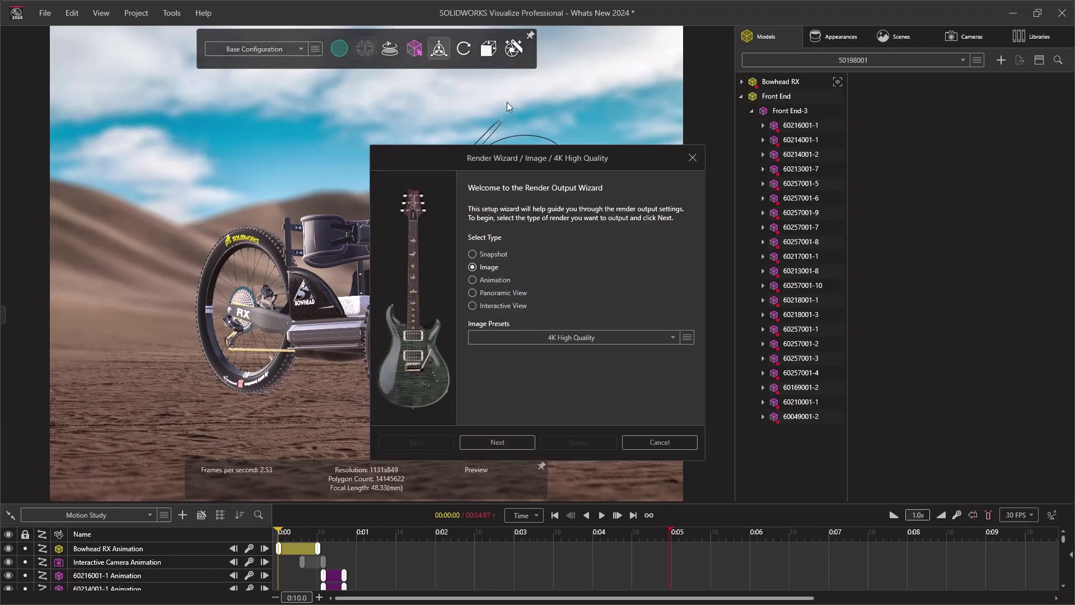
# - Choose the 4K High Quality image preset in the Render Wizard and advance to Output
pyautogui.click(474, 337)
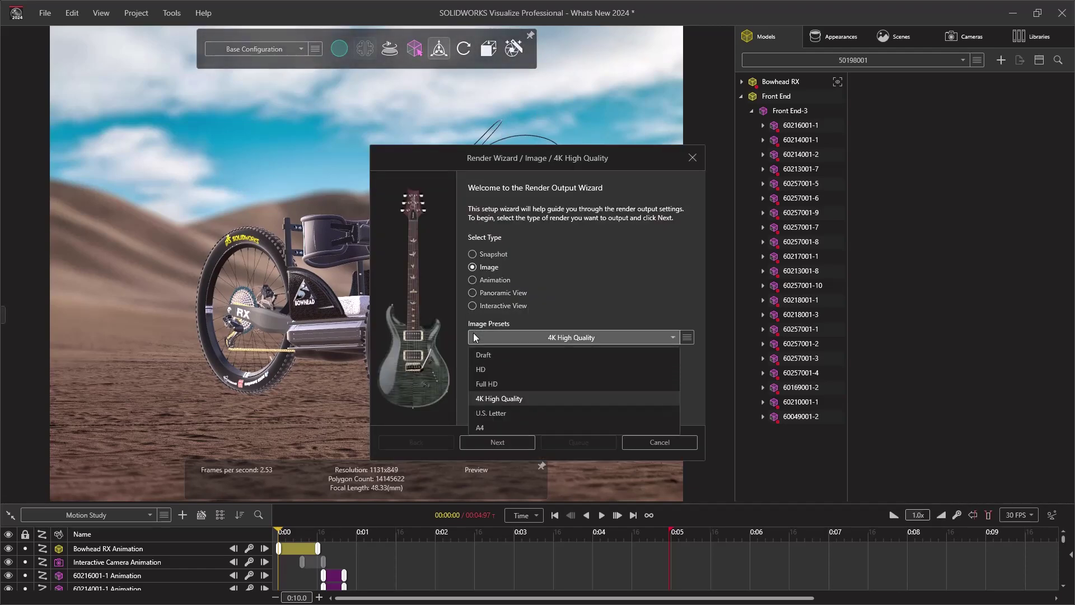
pyautogui.click(691, 339)
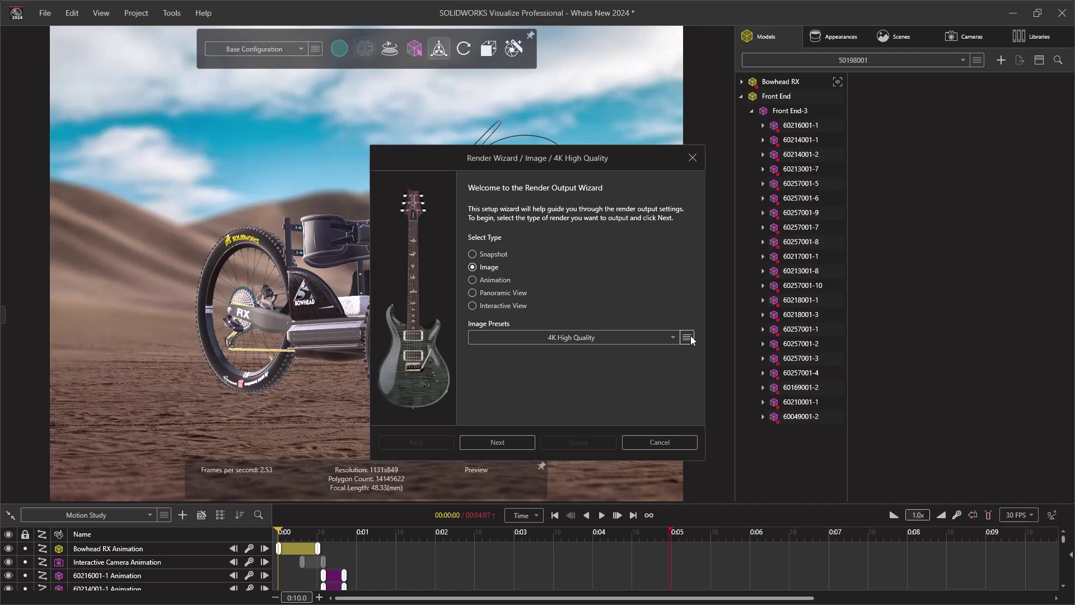
pyautogui.click(687, 337)
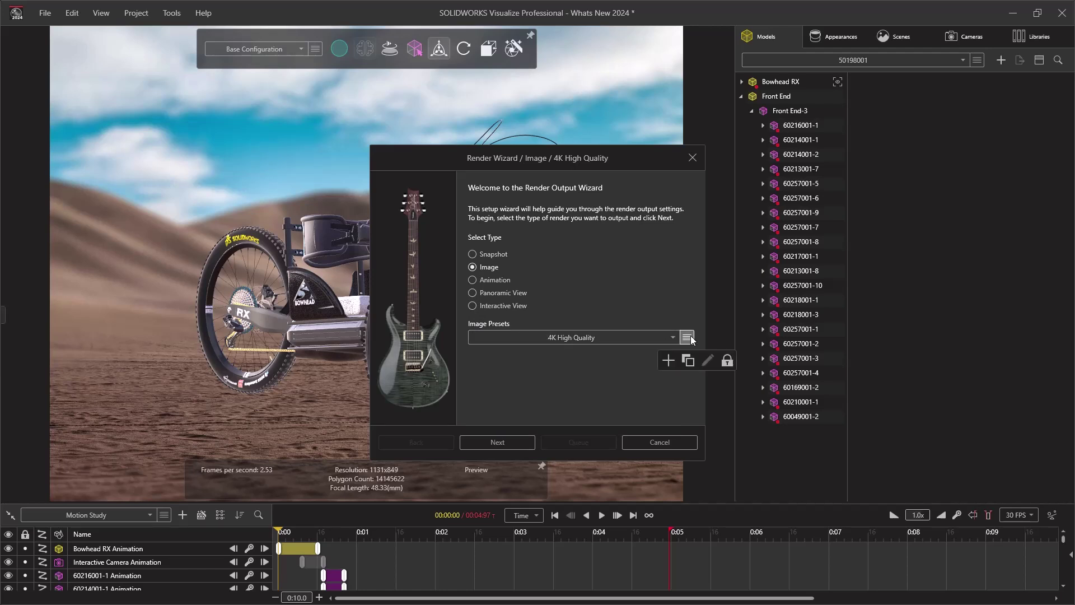
pyautogui.click(521, 442)
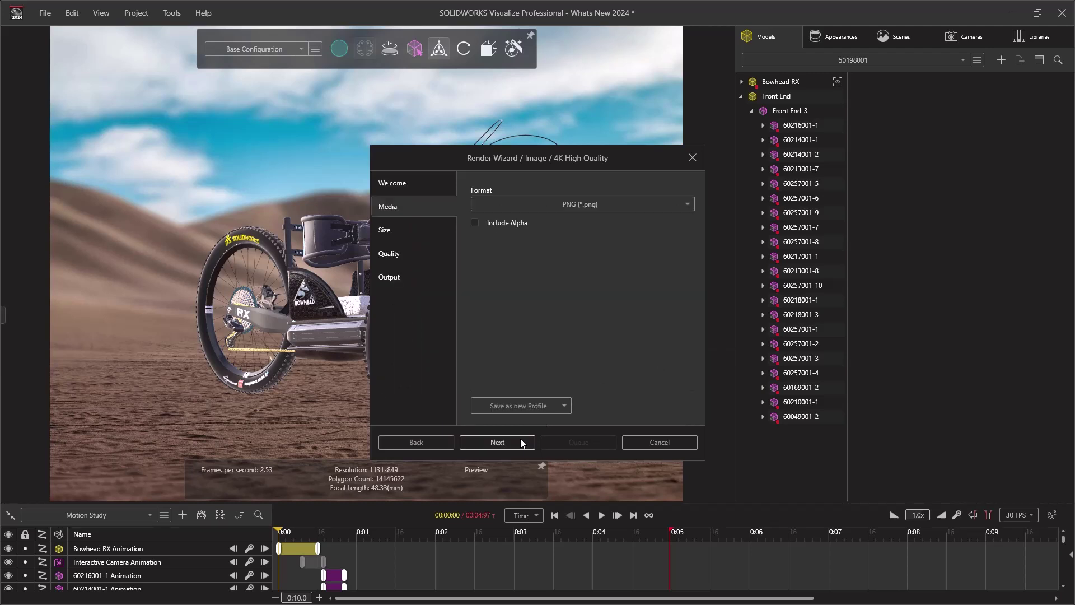
pyautogui.click(521, 443)
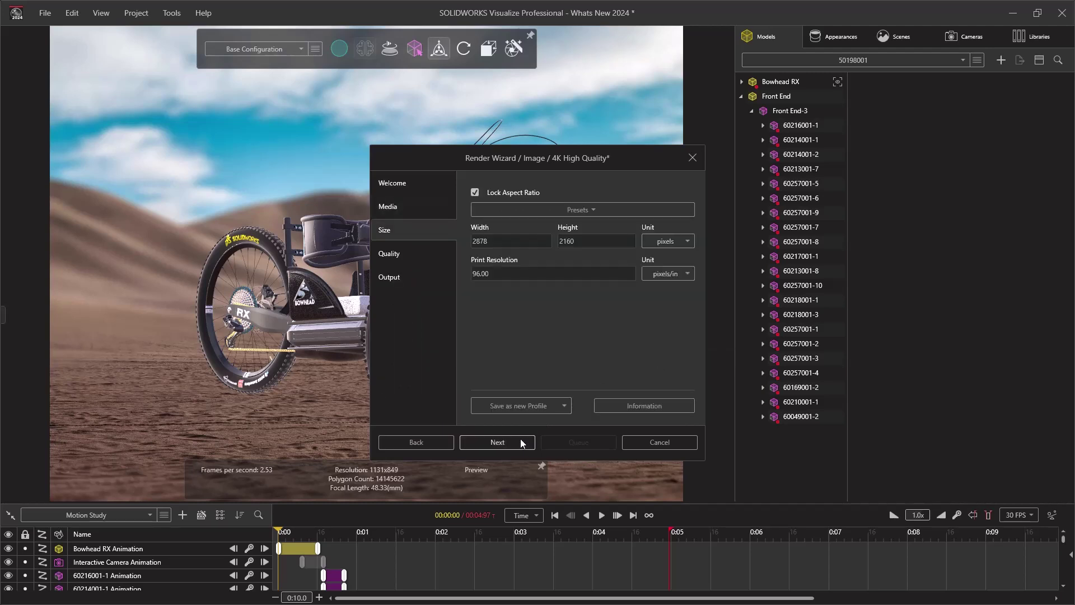
pyautogui.click(521, 442)
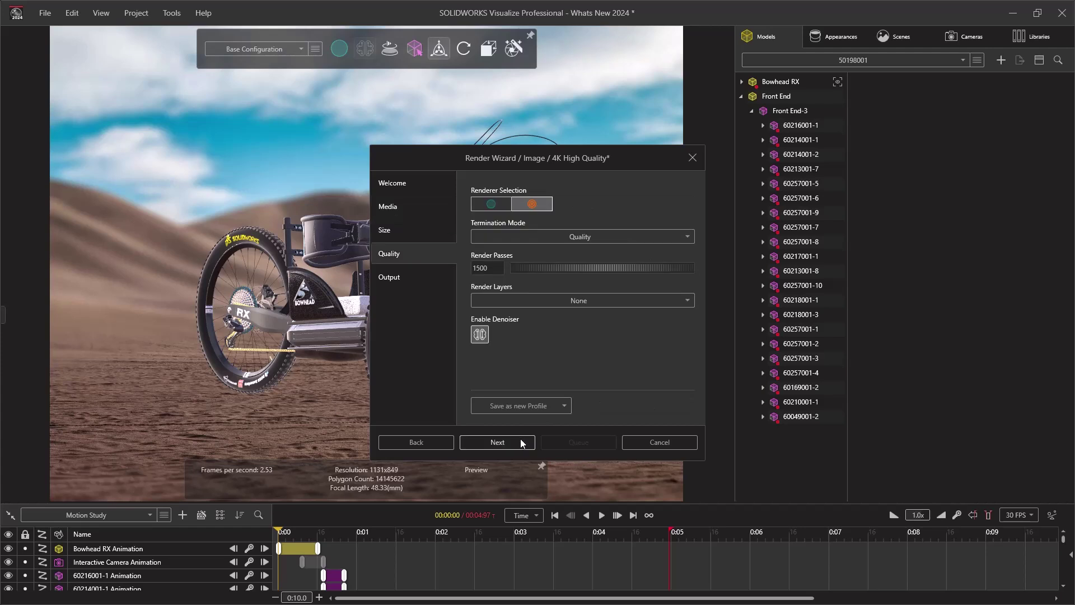
pyautogui.click(521, 442)
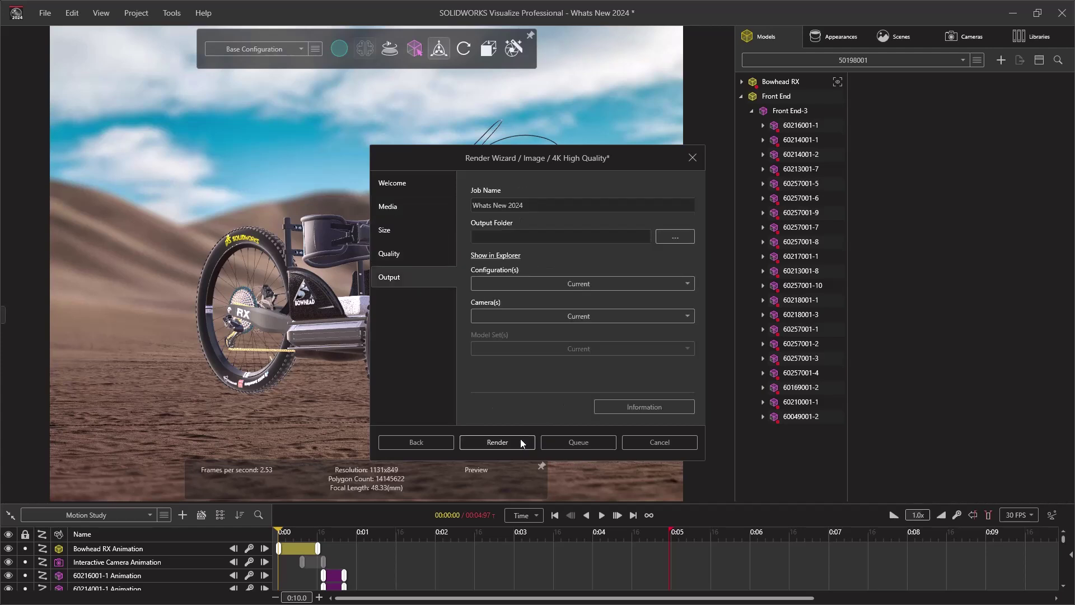
# - Select the Blue and Gold configurations to render
pyautogui.click(617, 286)
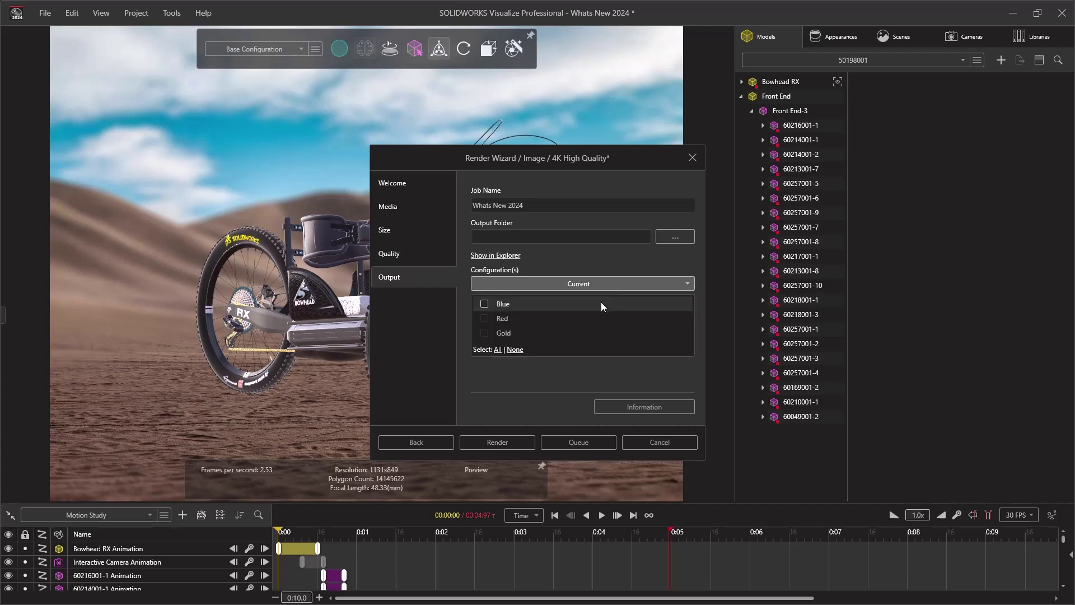
pyautogui.click(601, 303)
pyautogui.click(584, 330)
pyautogui.click(556, 371)
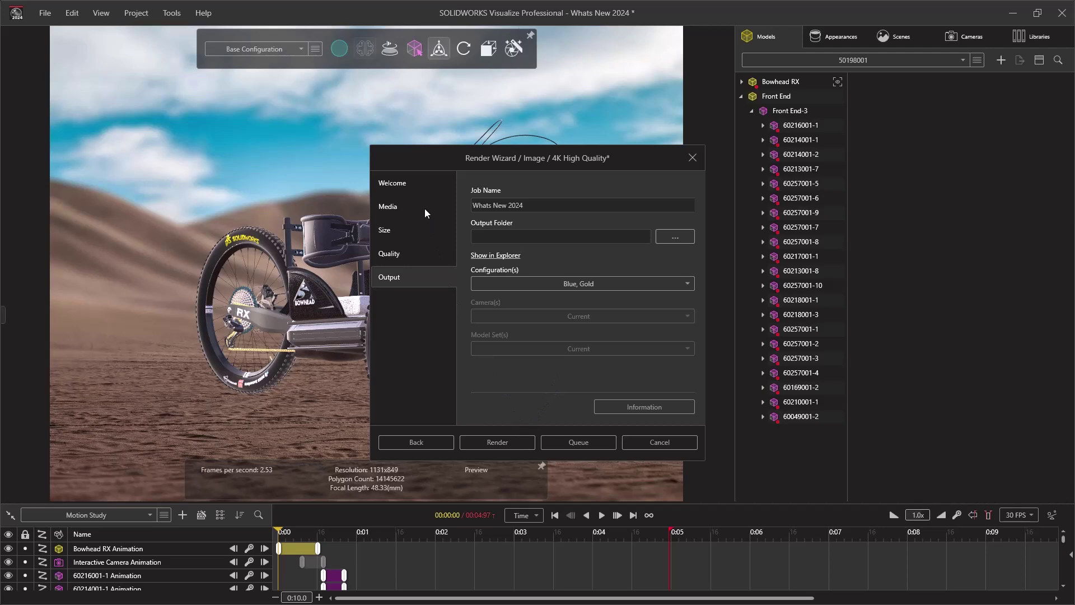
# - Render an Interactive View with Interactive Image Type set to Animation, keeping default size and quality
pyautogui.click(418, 187)
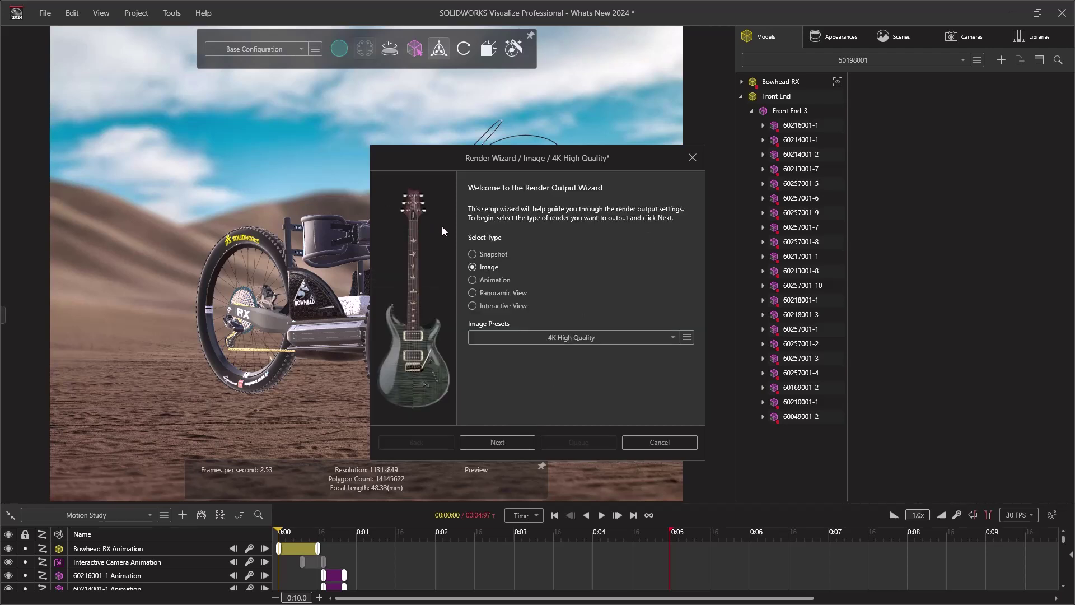
pyautogui.click(476, 303)
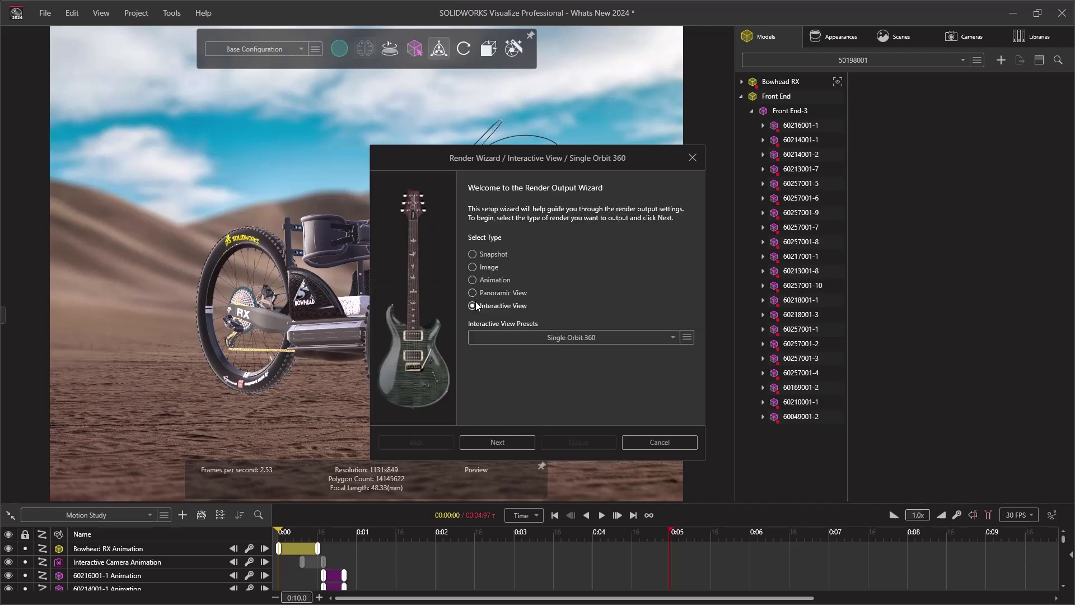
pyautogui.click(495, 443)
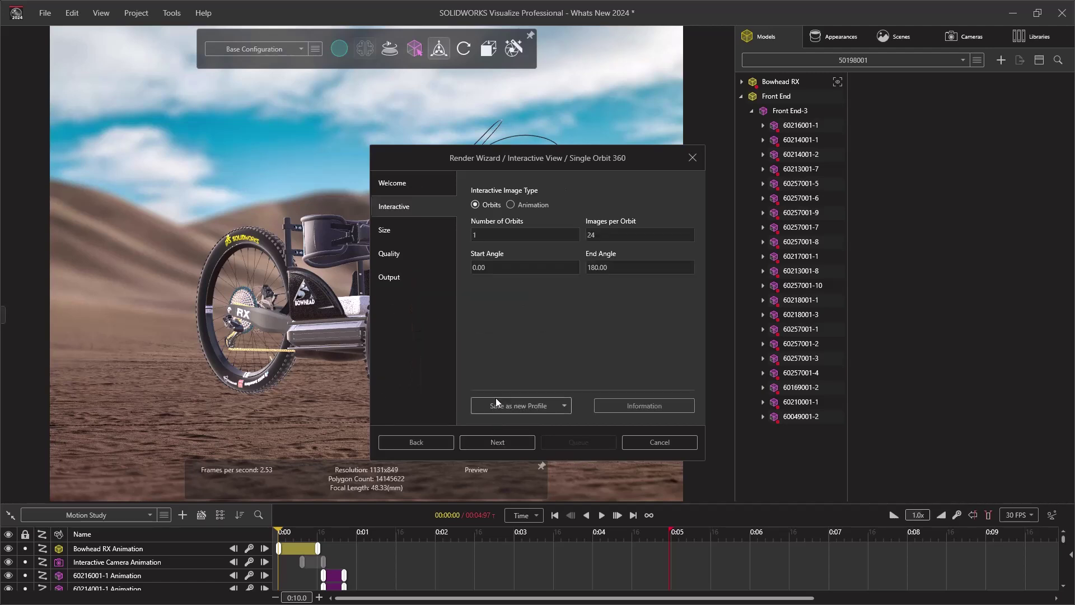
pyautogui.click(514, 207)
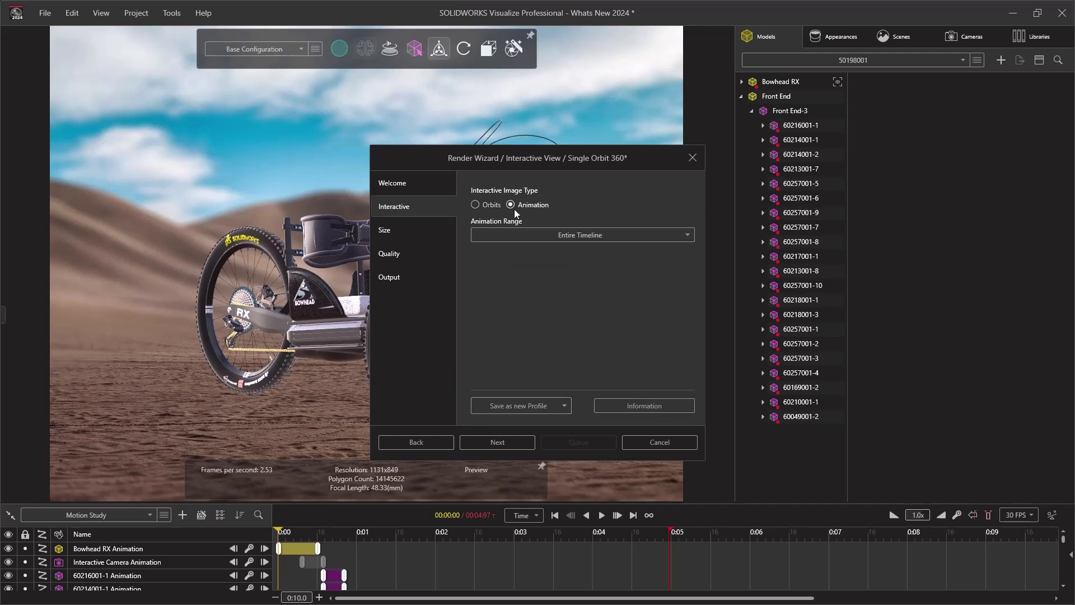
pyautogui.click(511, 443)
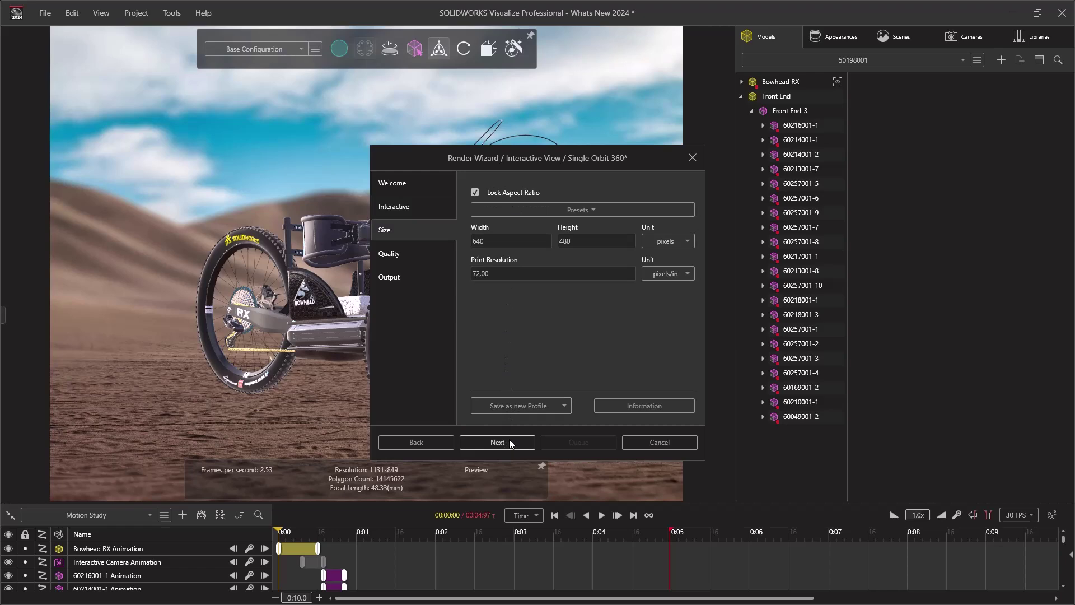
pyautogui.click(511, 443)
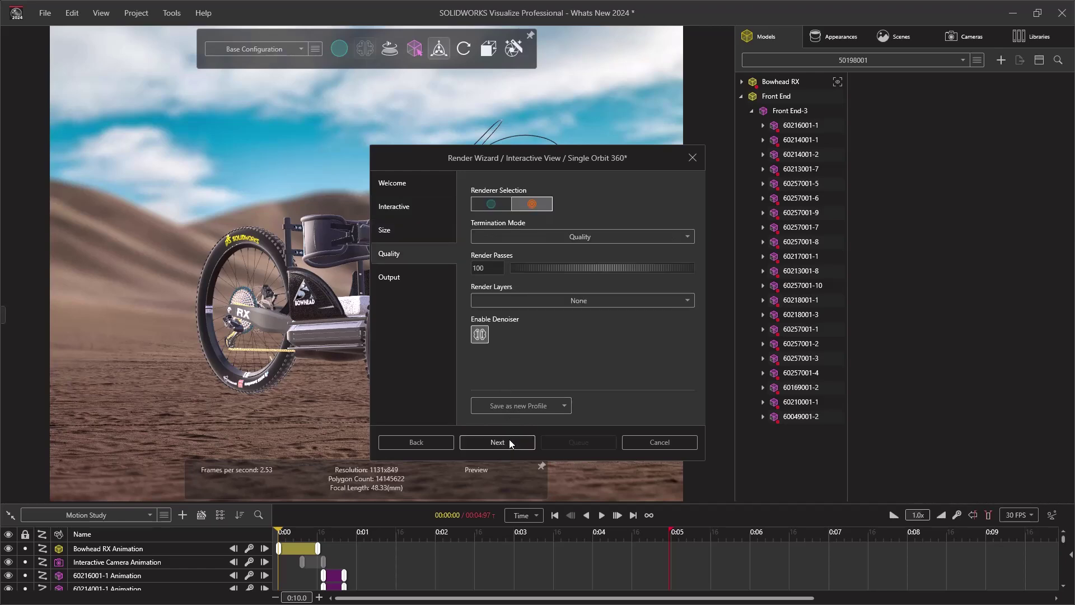
pyautogui.click(511, 443)
pyautogui.click(509, 443)
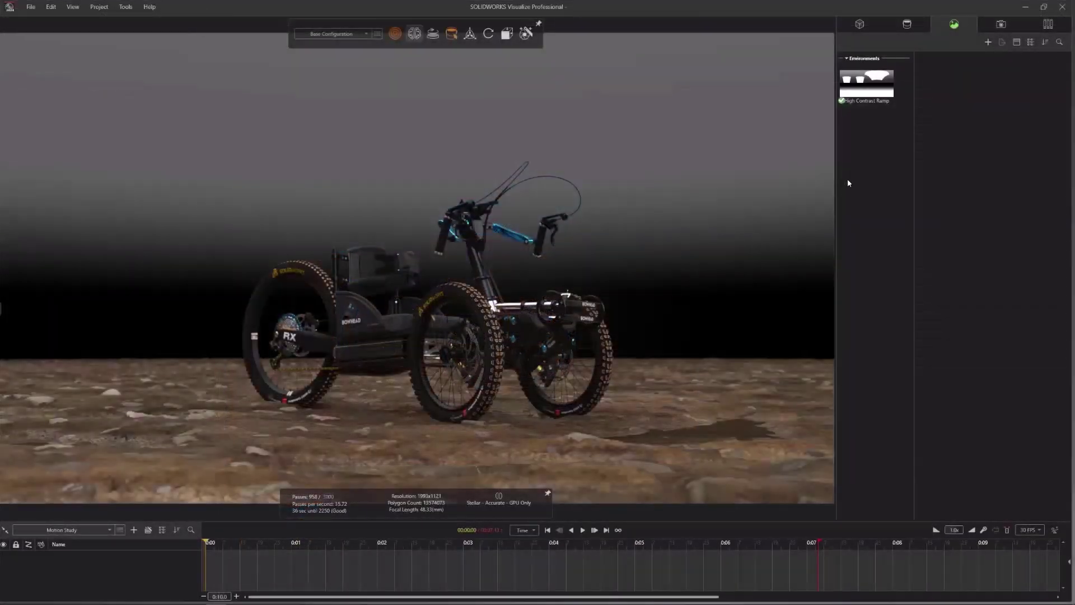
# - Add a new Sunlight environment and rotate its north direction
pyautogui.rightClick(848, 179)
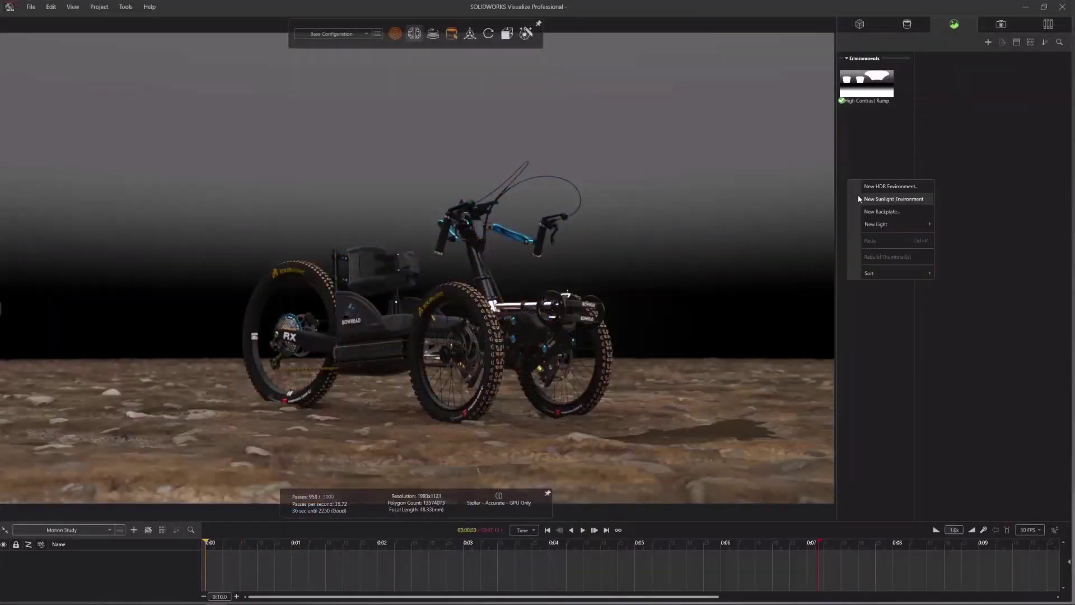
pyautogui.click(858, 195)
pyautogui.moveTo(980, 166); pyautogui.dragTo(1024, 165)
# - Set the sunlight location to New York City and the time to sunrise, 6:47 AM
pyautogui.click(936, 320)
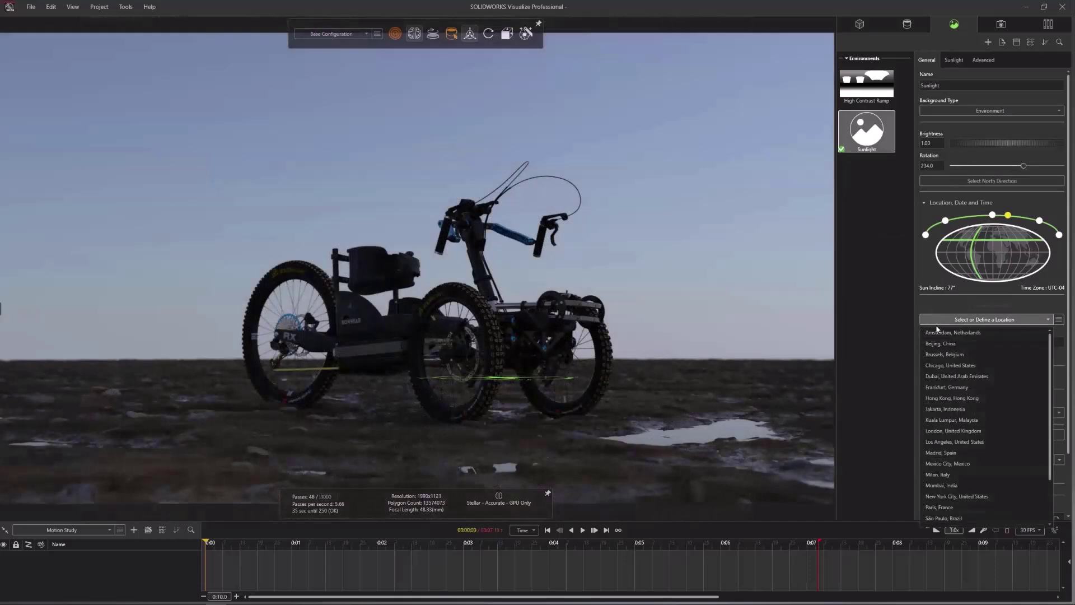
pyautogui.click(965, 497)
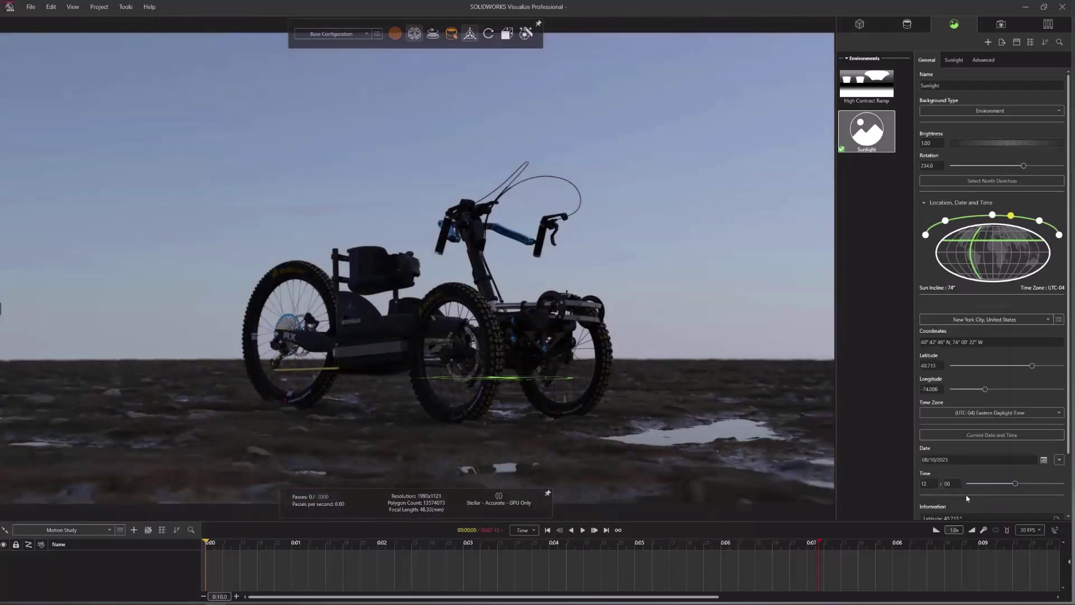
pyautogui.moveTo(1015, 484); pyautogui.dragTo(995, 423)
pyautogui.scroll(-1, 1006, 483)
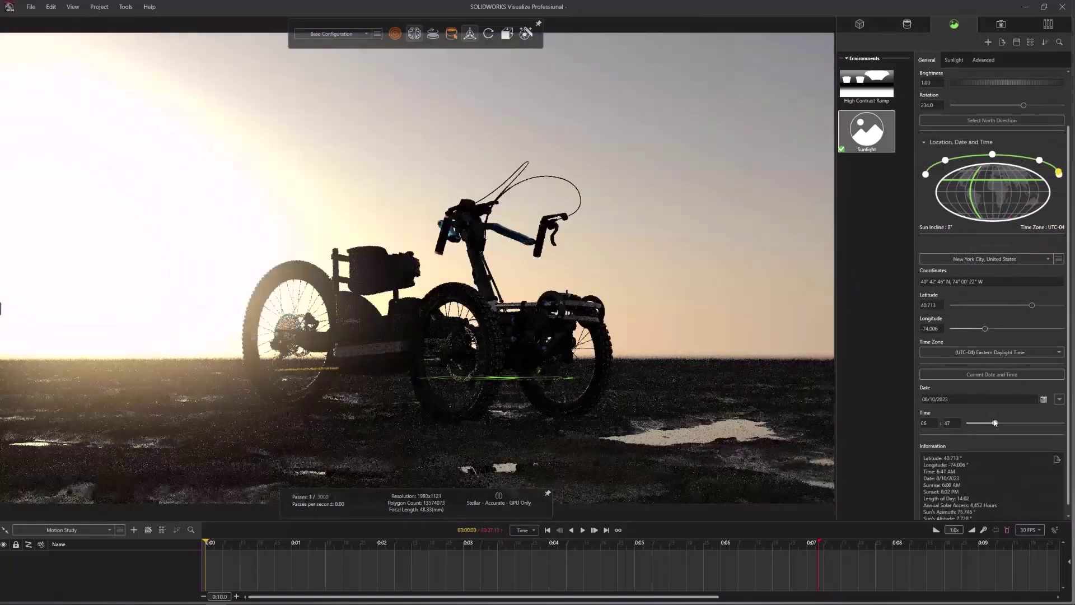
# - Use the Animation Wizard to add a 5-second Sunlight animation with fixed date, variable time
pyautogui.click(149, 531)
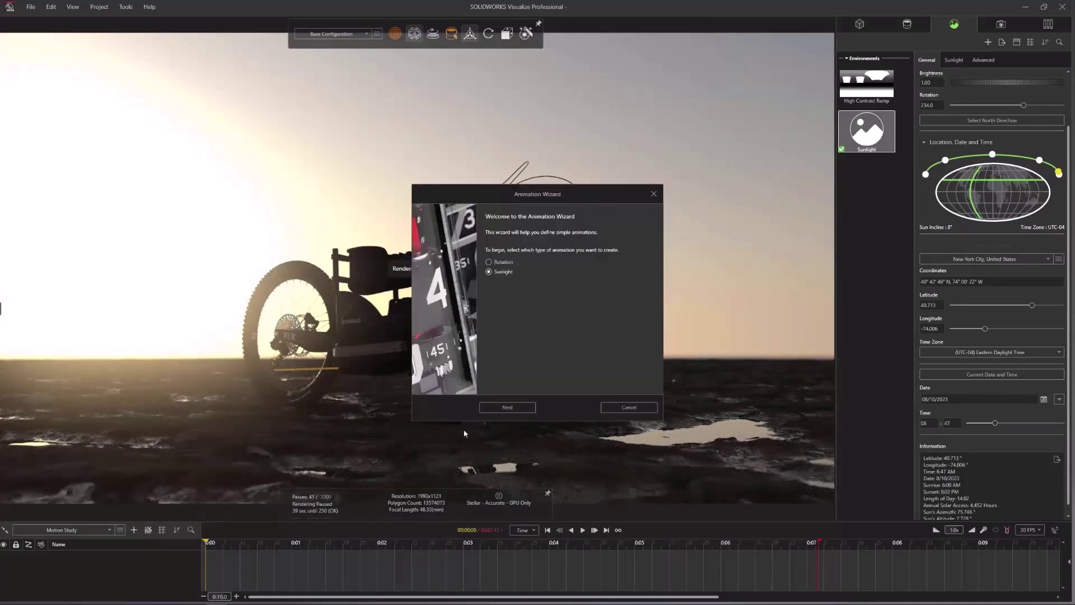
pyautogui.click(495, 410)
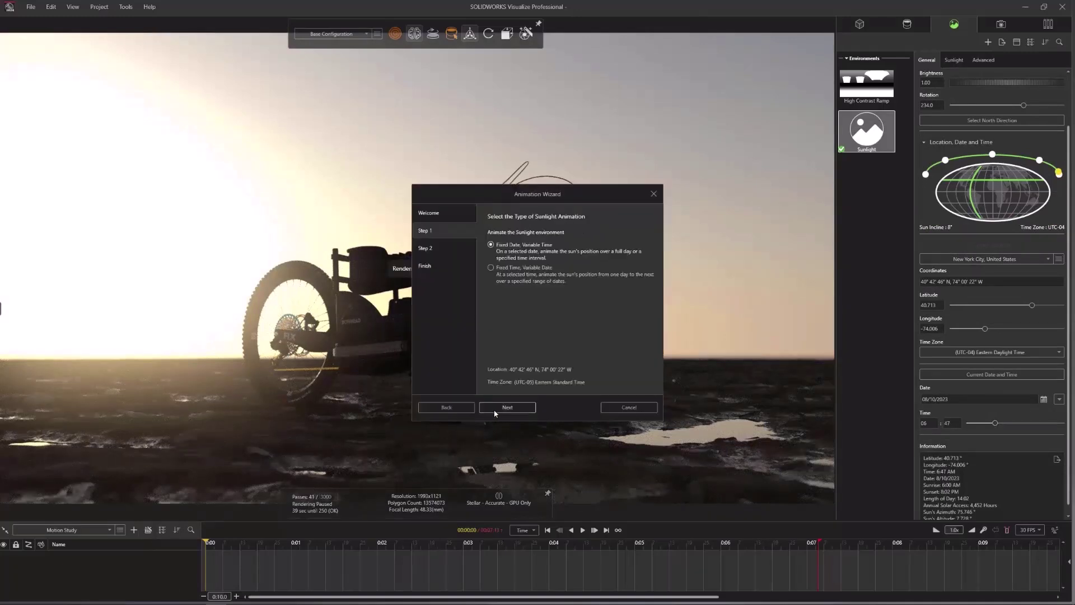
pyautogui.click(495, 410)
pyautogui.click(495, 412)
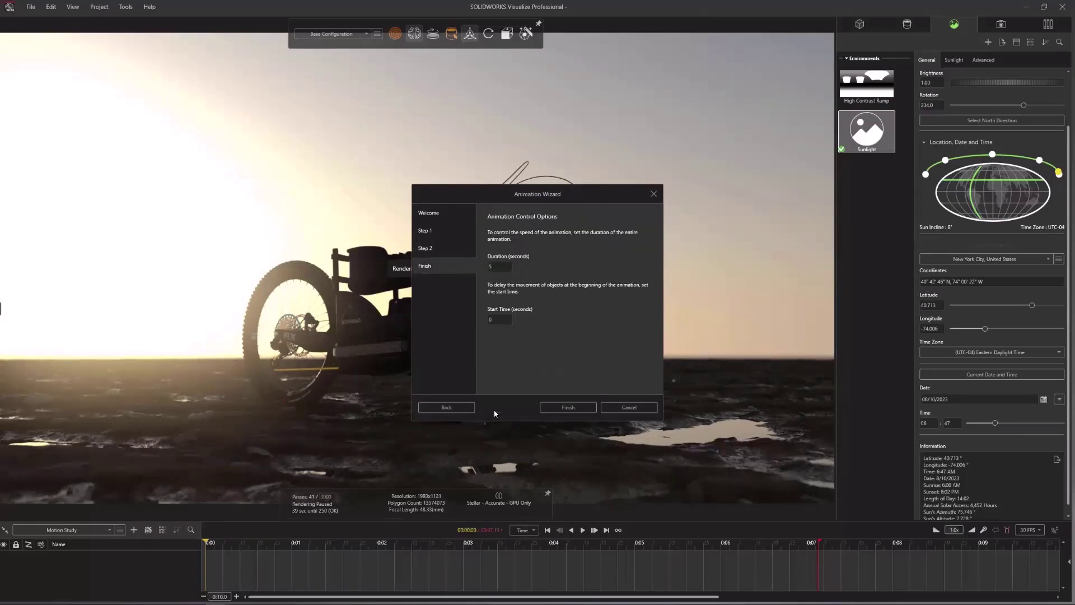
pyautogui.click(568, 407)
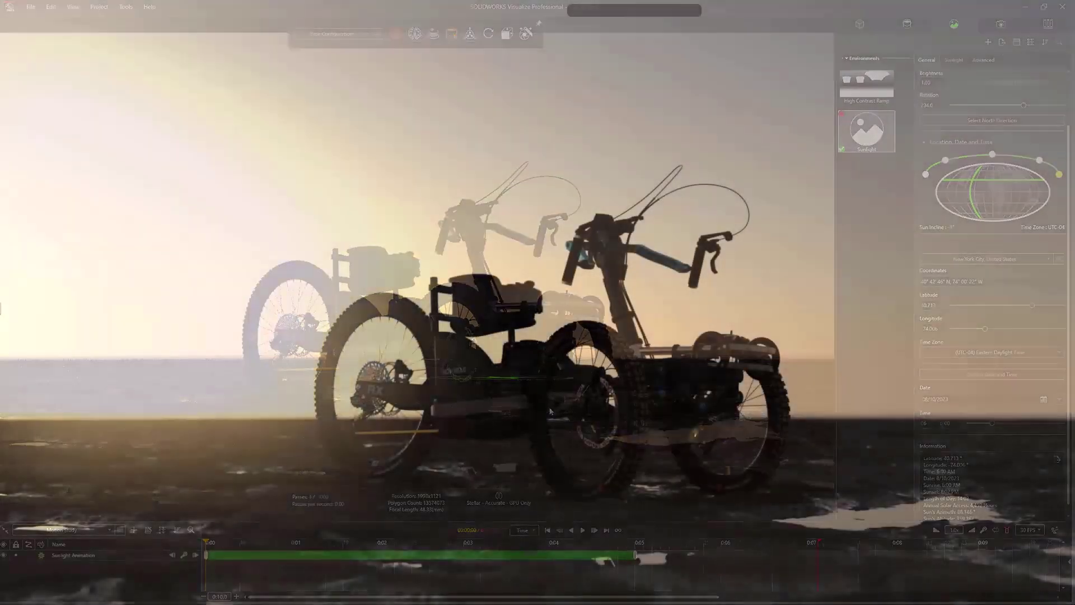